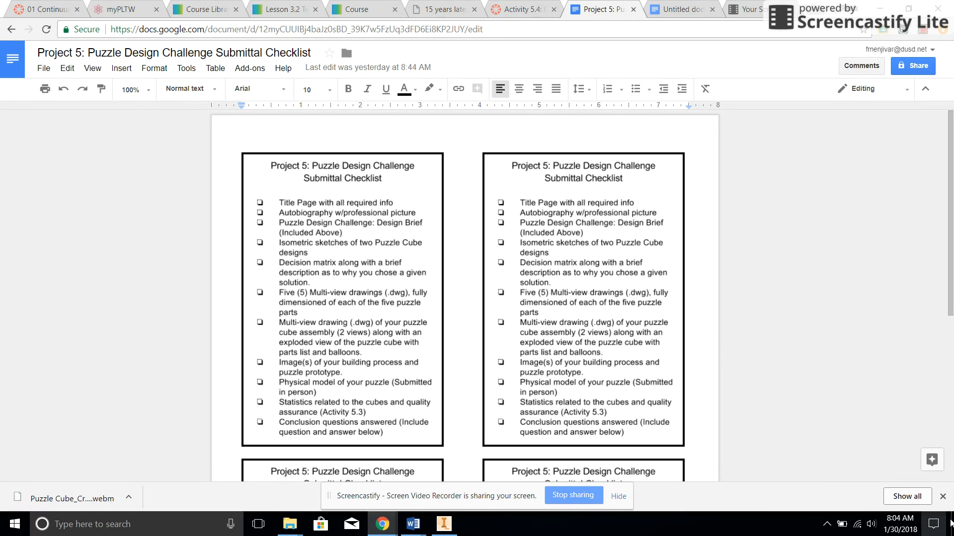
Open Adobe Acrobat DC from the desktop and decline making it the default PDF application
left_click(951, 524)
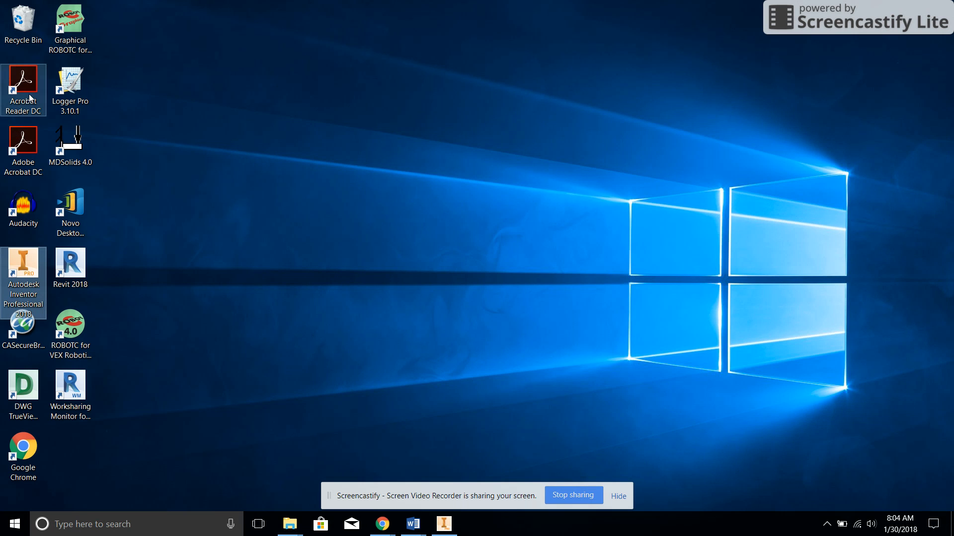
left_click(28, 147)
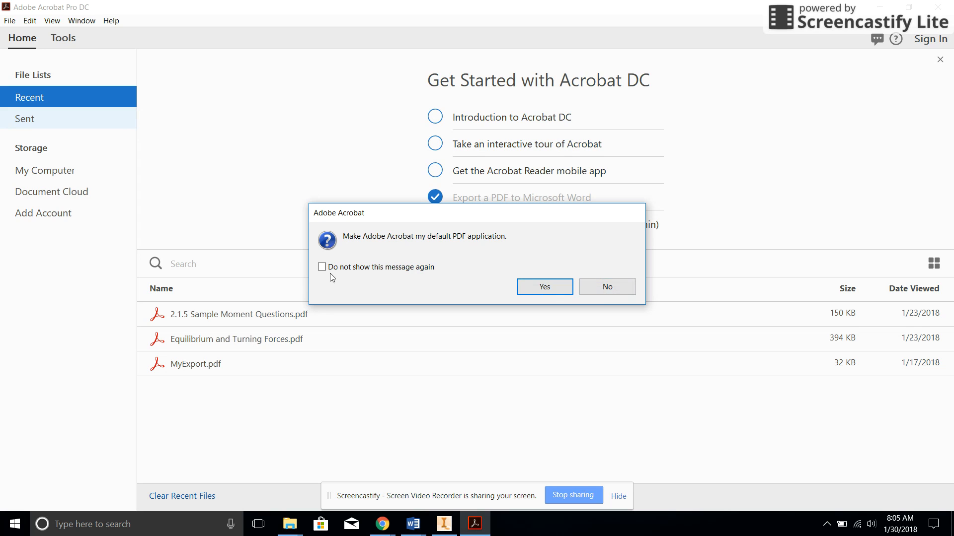
left_click(605, 288)
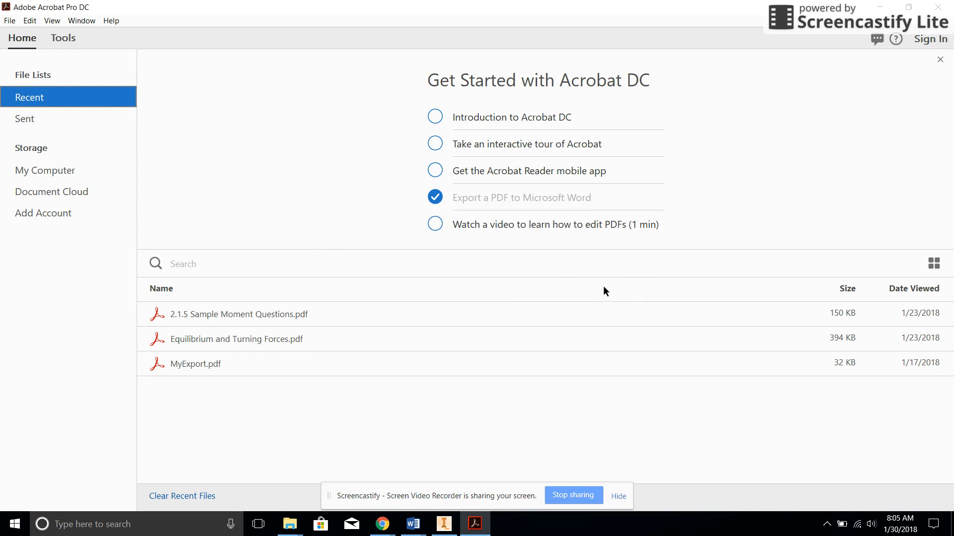
Switch to Chrome and look through the title sheet and autobiography pages of the untitled Google Docs report
mouse_move(382, 524)
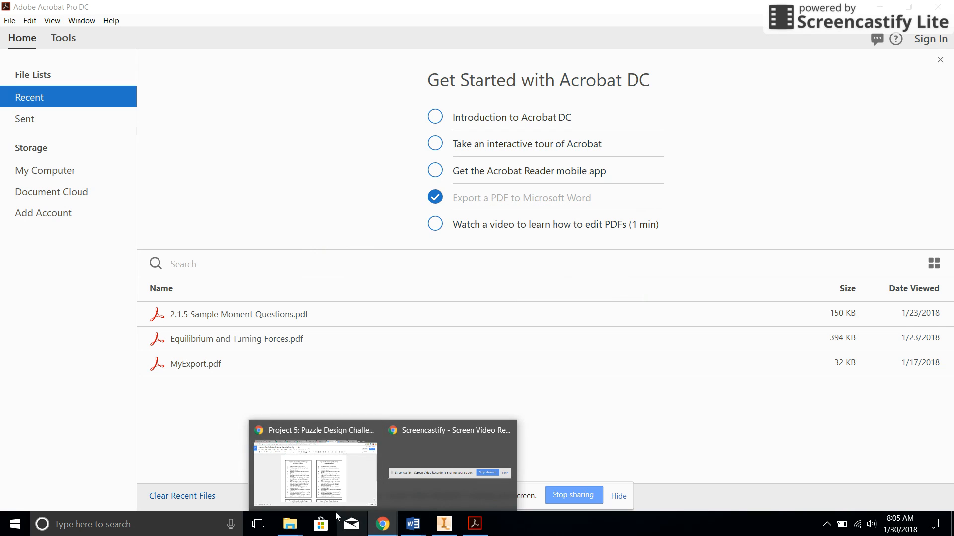
left_click(325, 471)
left_click(667, 12)
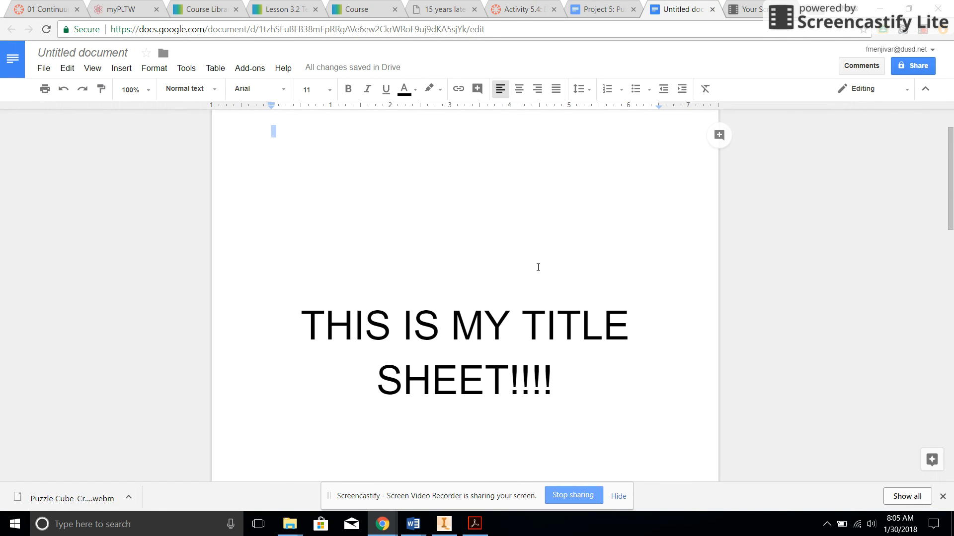
scroll(538, 269, "down", 5)
scroll(534, 258, "down", 8)
scroll(550, 227, "up", 8)
scroll(549, 231, "up", 4)
scroll(536, 245, "down", 11)
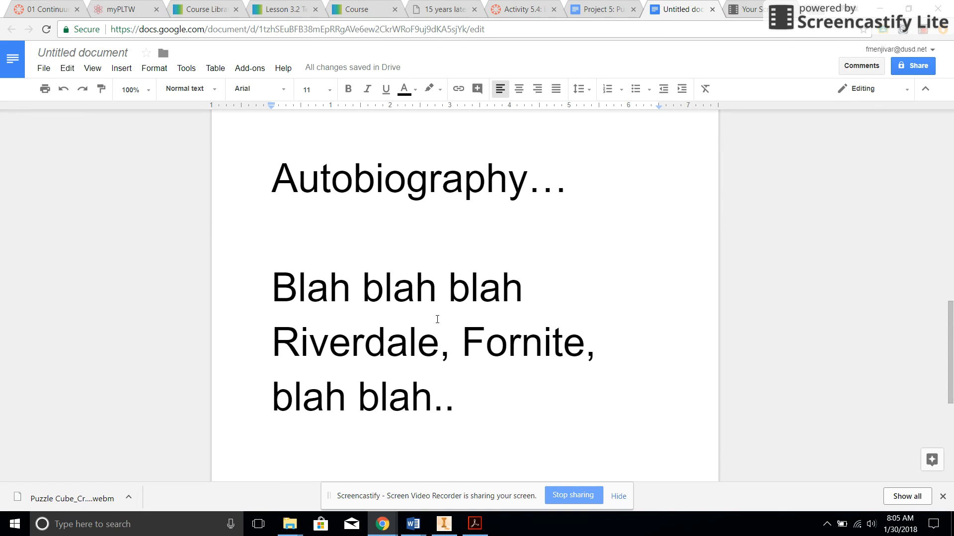
scroll(684, 173, "up", 1)
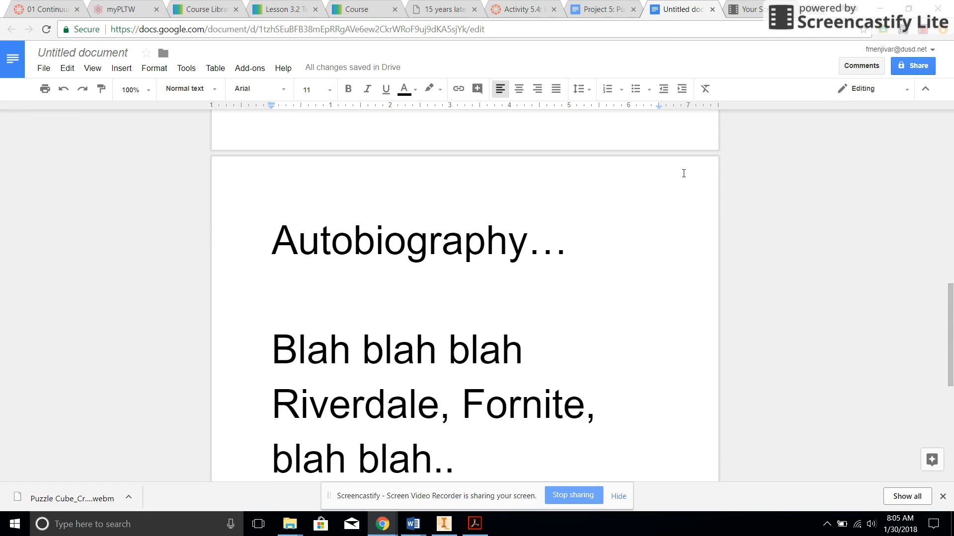
Switch to Inventor, bring up the puzzle cube multi-view parts drawing and look through its part sheets, ending on Brown Part
left_click(444, 524)
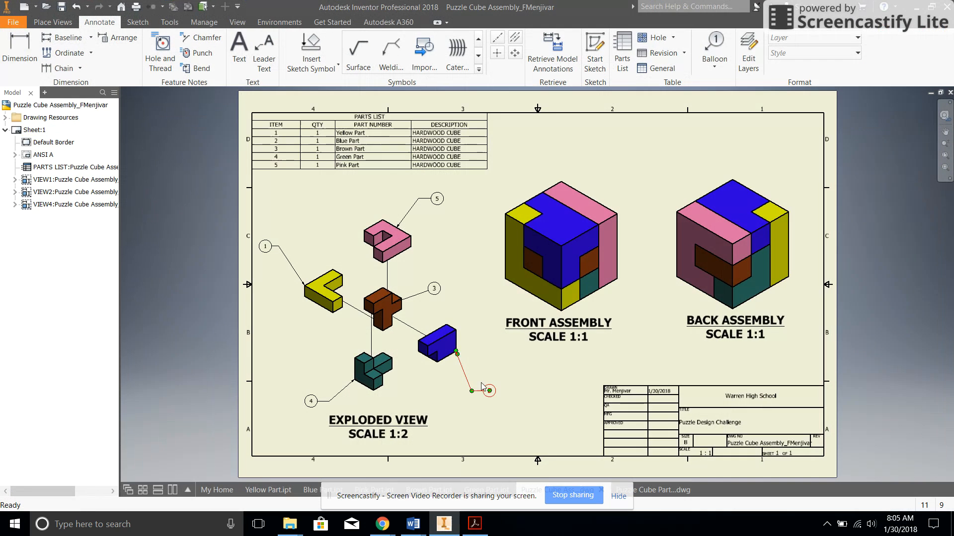
left_click(617, 501)
left_click(645, 490)
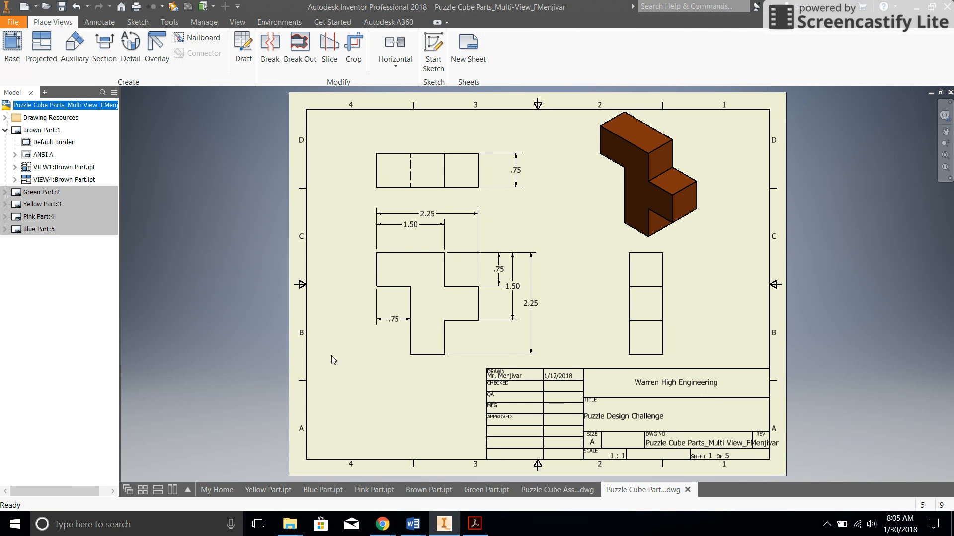
double_click(40, 192)
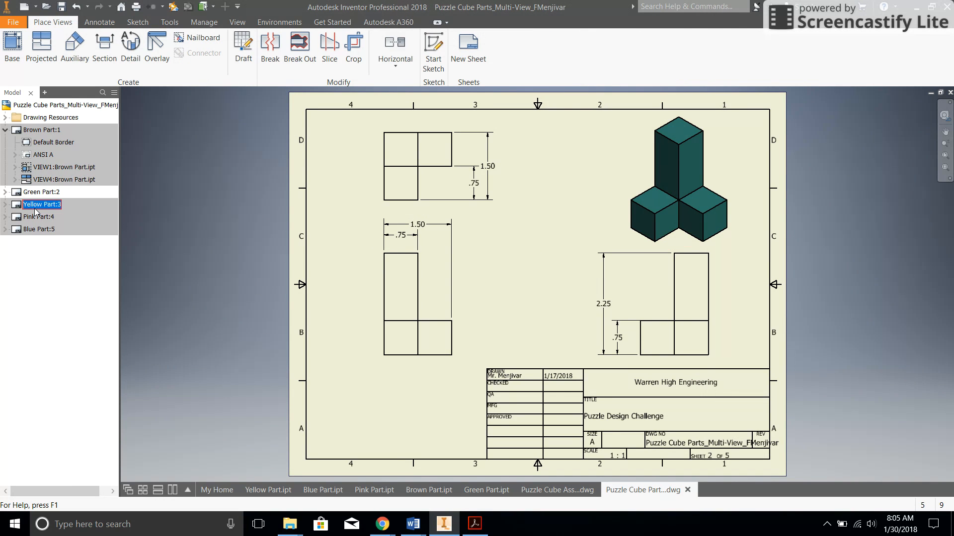
double_click(41, 205)
double_click(42, 129)
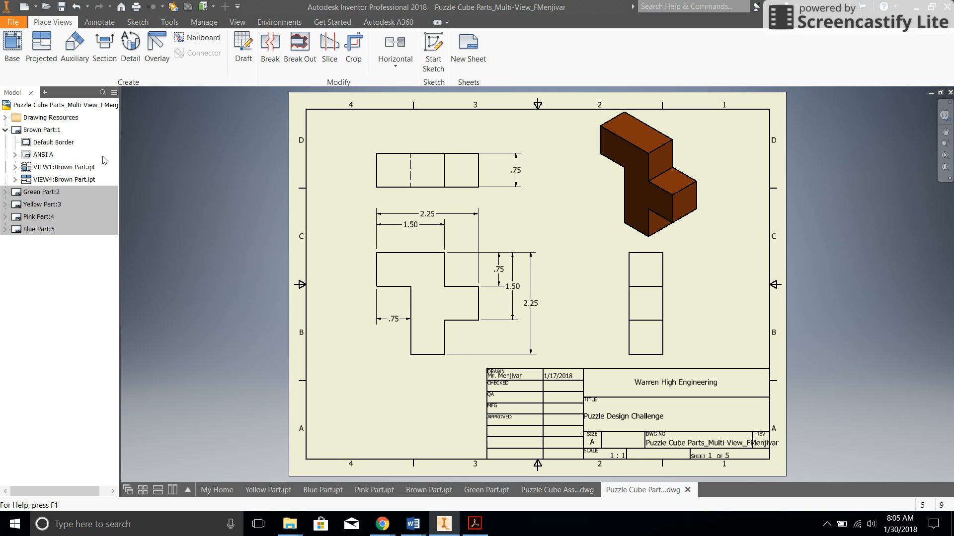
Set up printing of the multi-view parts drawing with Adobe PDF as the printer and all sheets as the print range
left_click(13, 23)
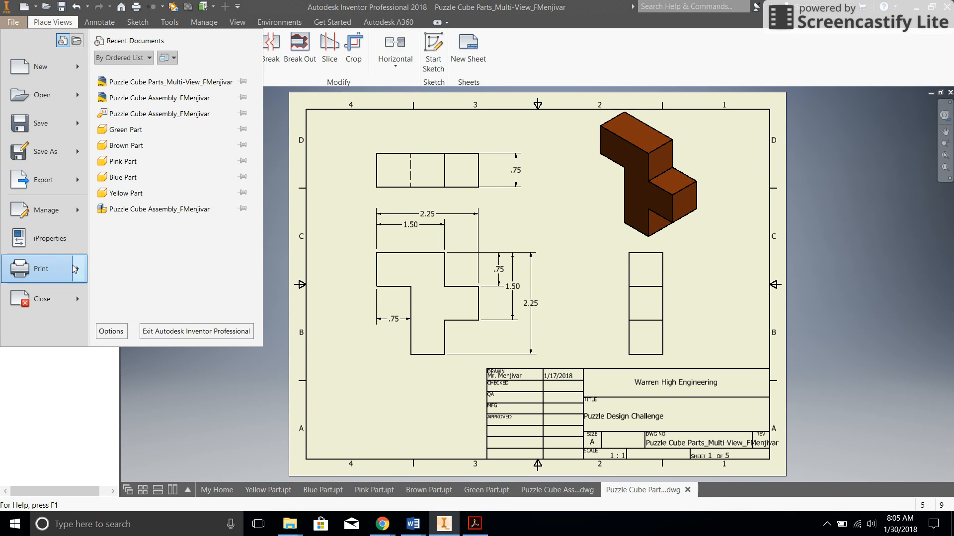
mouse_move(78, 271)
left_click(149, 74)
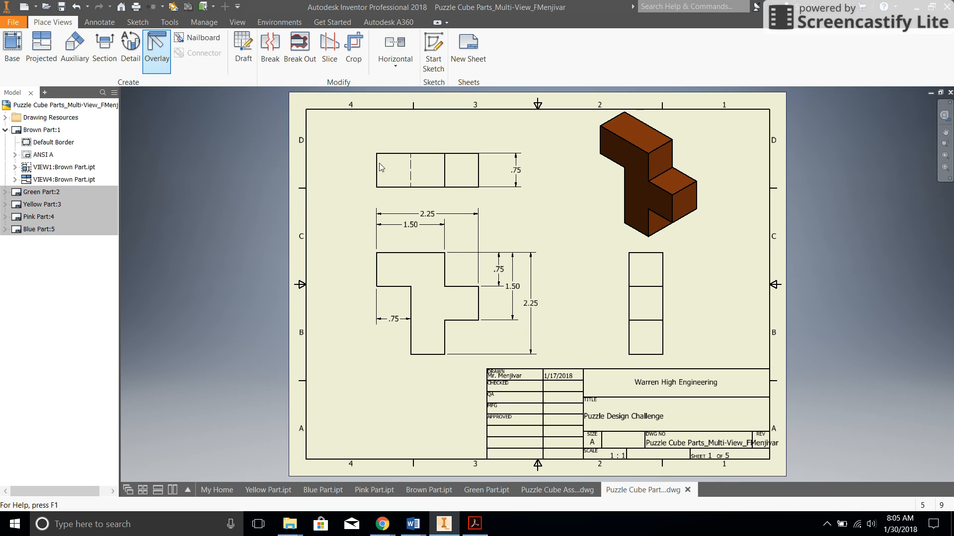
left_click_drag(518, 154, 211, 141)
left_click(245, 180)
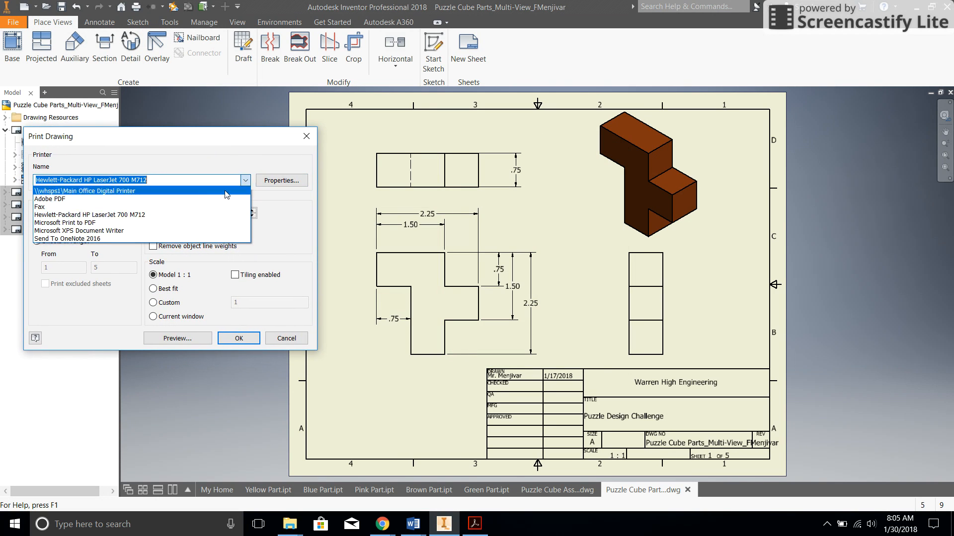
left_click(148, 200)
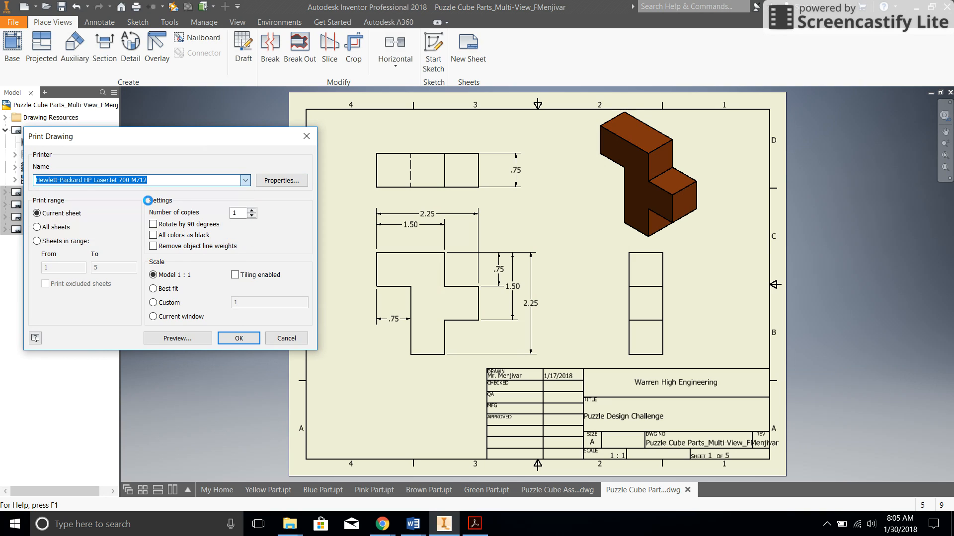
left_click(246, 181)
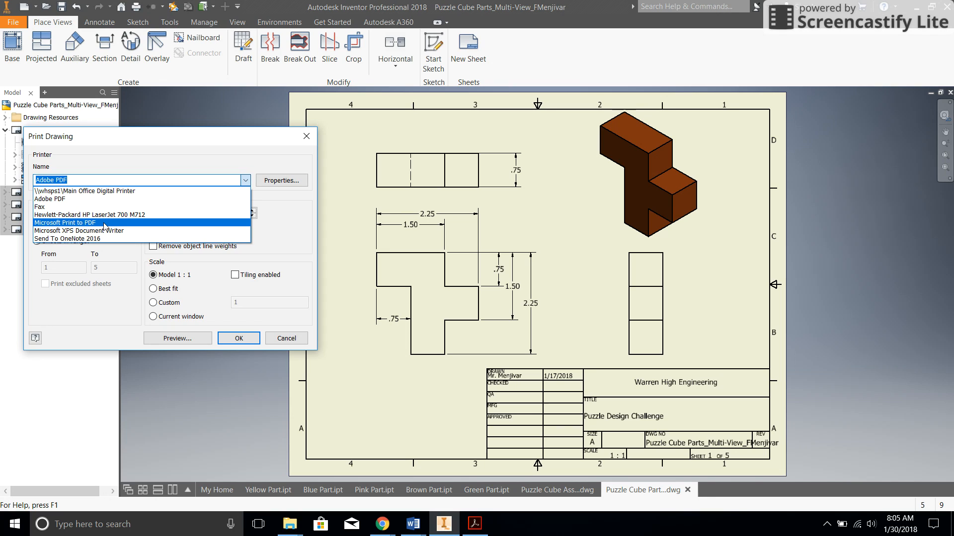
left_click(74, 200)
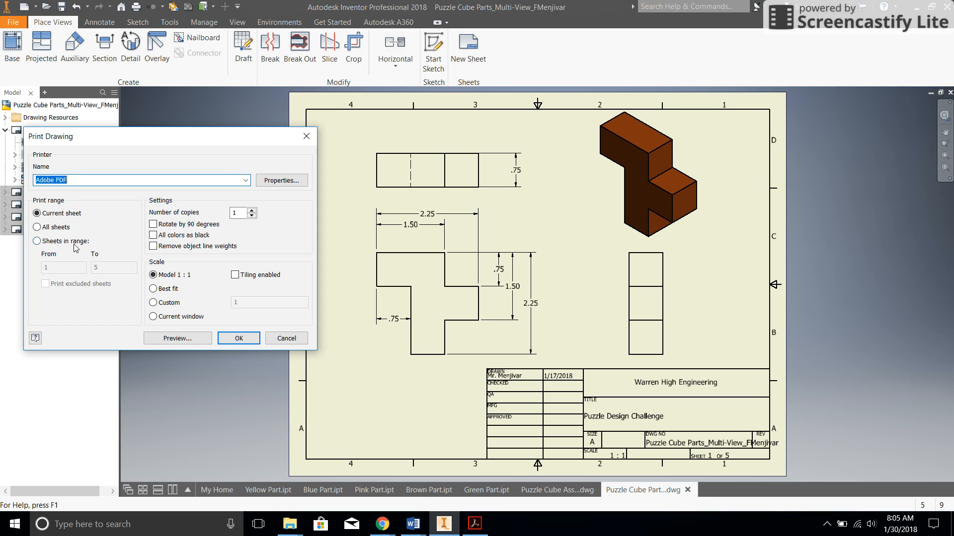
left_click(45, 229)
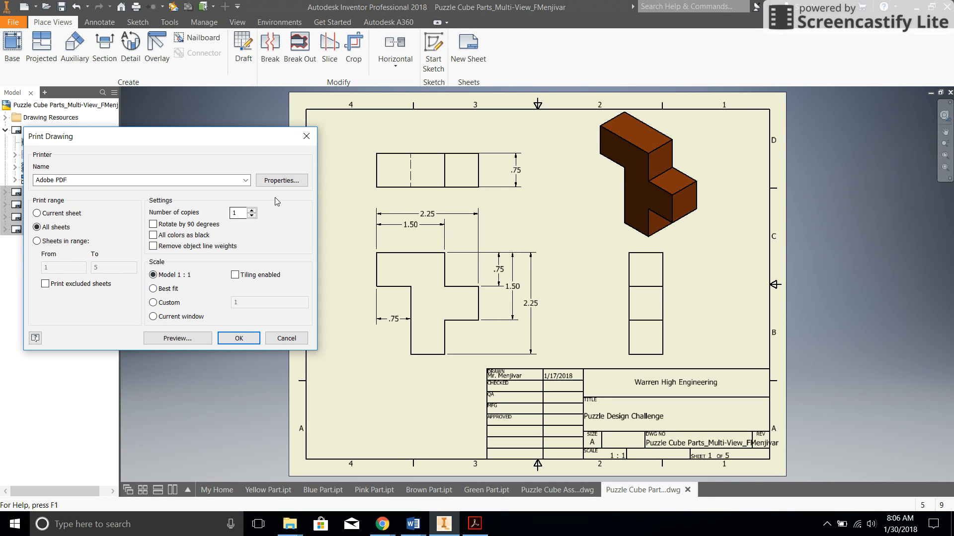
Print the parts drawing and save the PDF under its suggested name in the Unit 5 Puzzle Cube Design folder
left_click(246, 340)
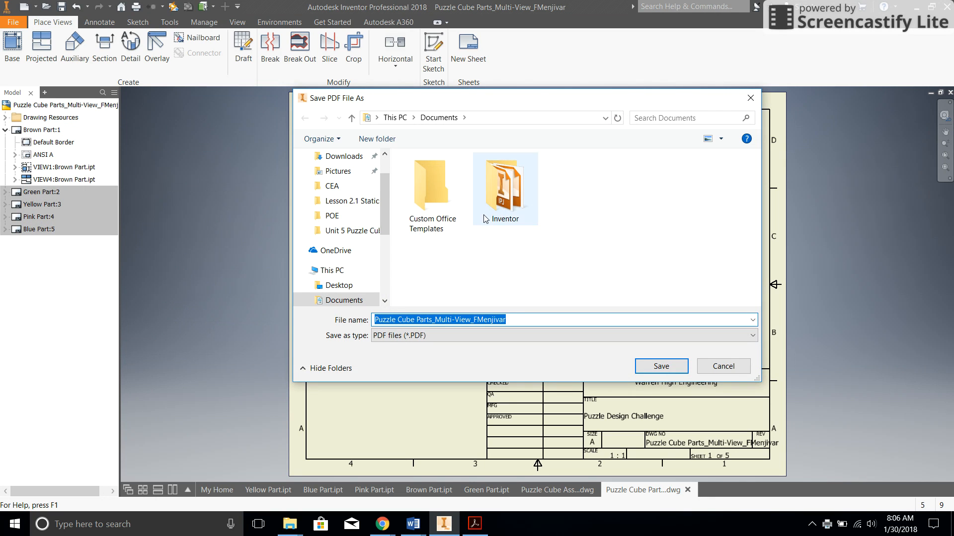
left_click(348, 231)
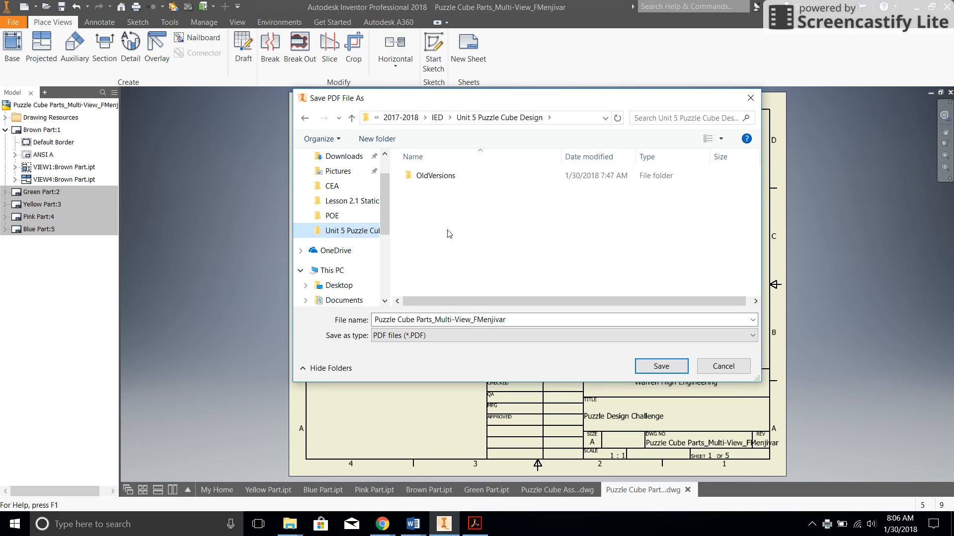
left_click(497, 318)
left_click(503, 319)
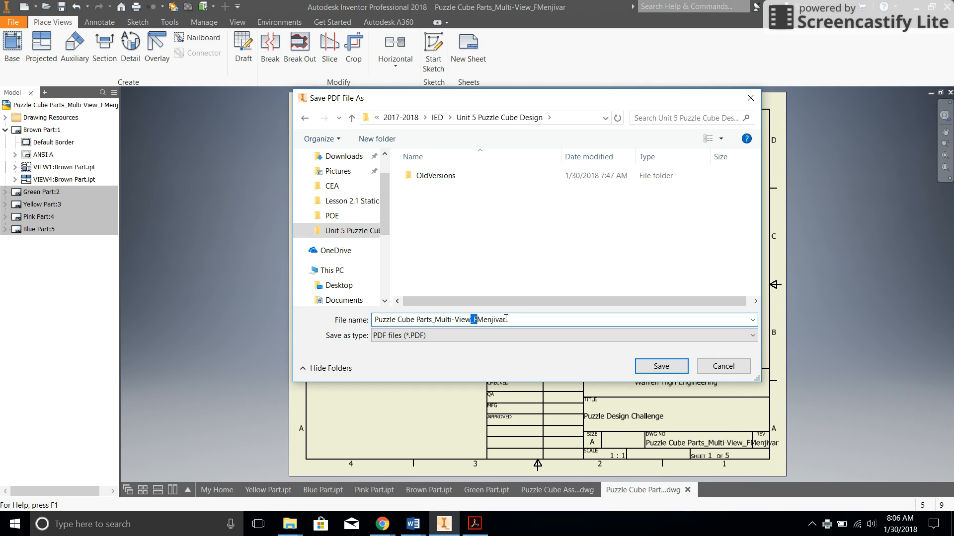
left_click(642, 366)
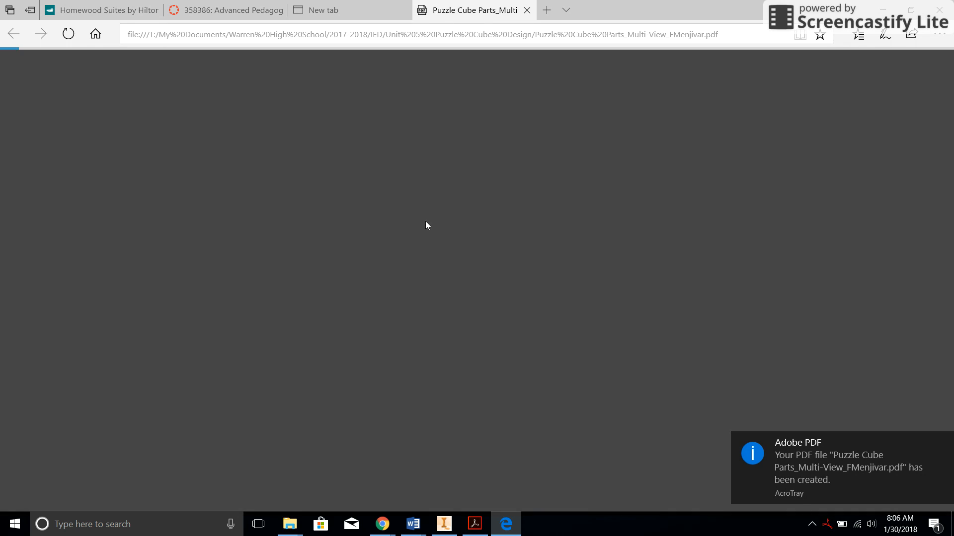
Review all sheets of the exported parts PDF in the browser, and close it
scroll(453, 219, "down", 10)
scroll(626, 242, "up", 3)
scroll(646, 304, "down", 10)
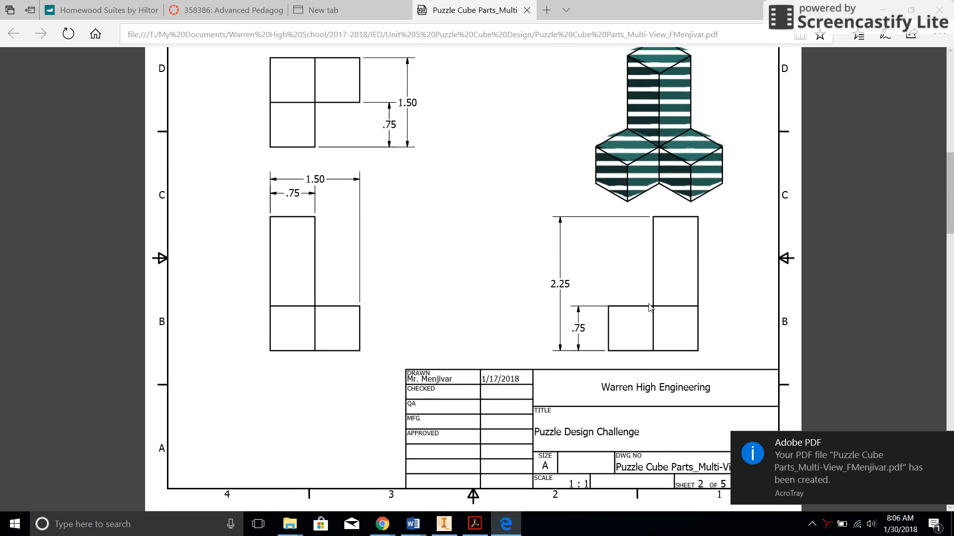
scroll(645, 303, "down", 15)
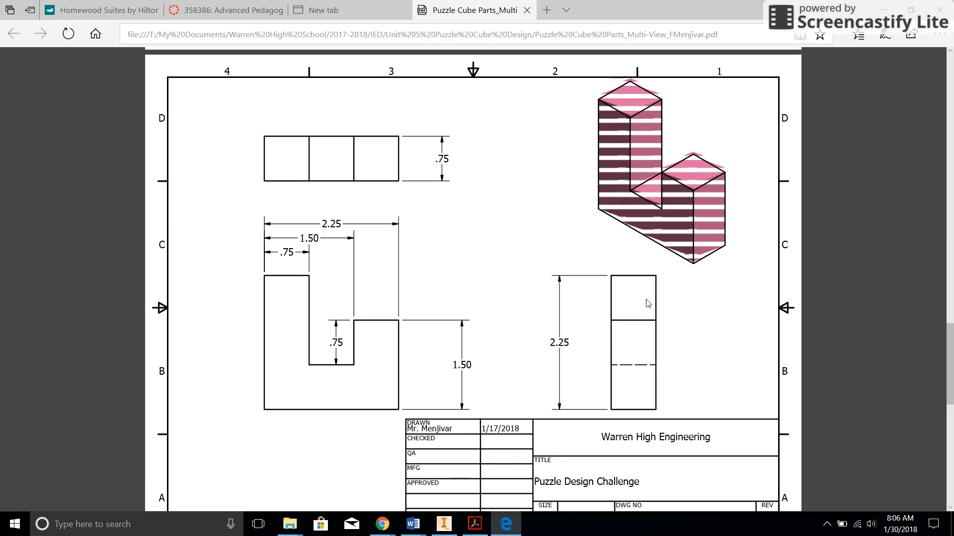
scroll(647, 303, "down", 6)
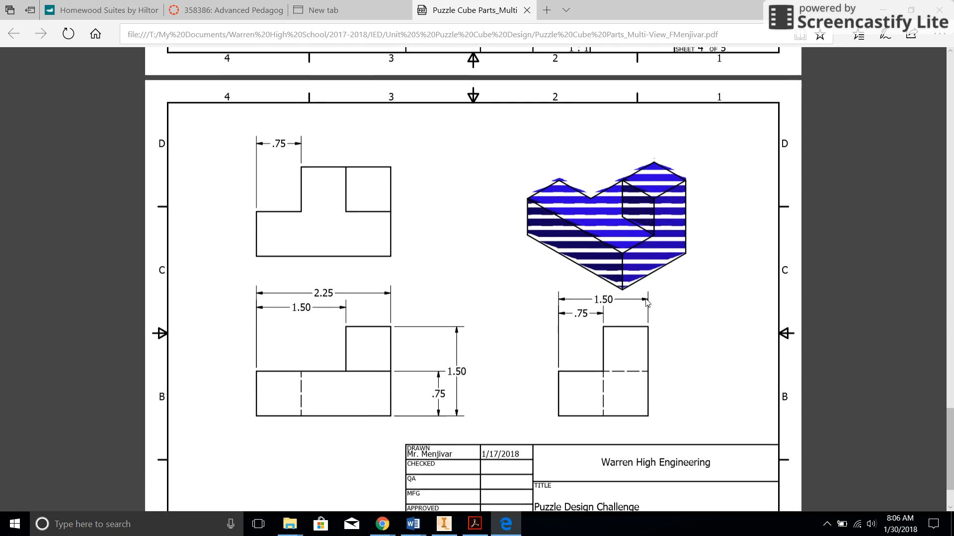
scroll(647, 303, "up", 20)
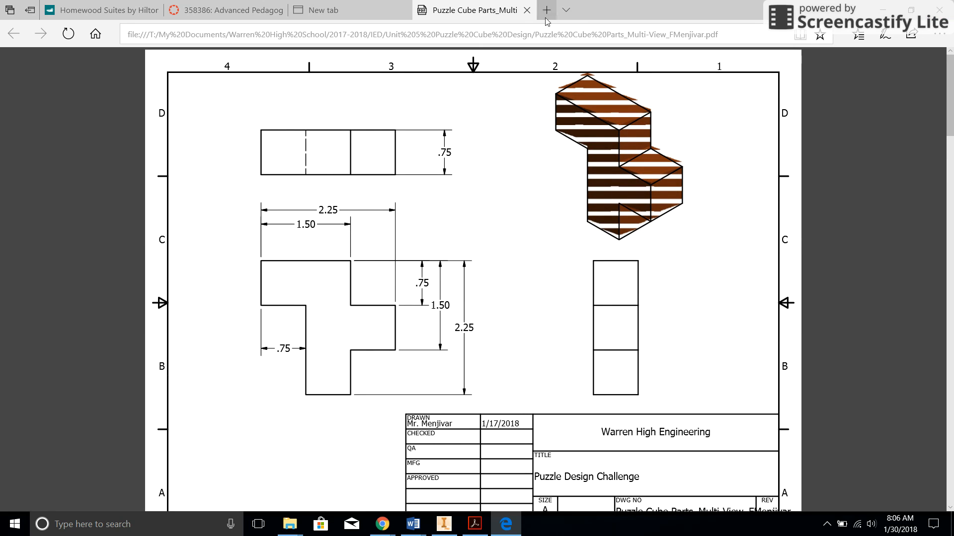
left_click(527, 10)
Print the puzzle cube assembly drawing from Inventor to Adobe PDF at model 1:1 scale, save it, and close the resulting PDF
left_click(443, 524)
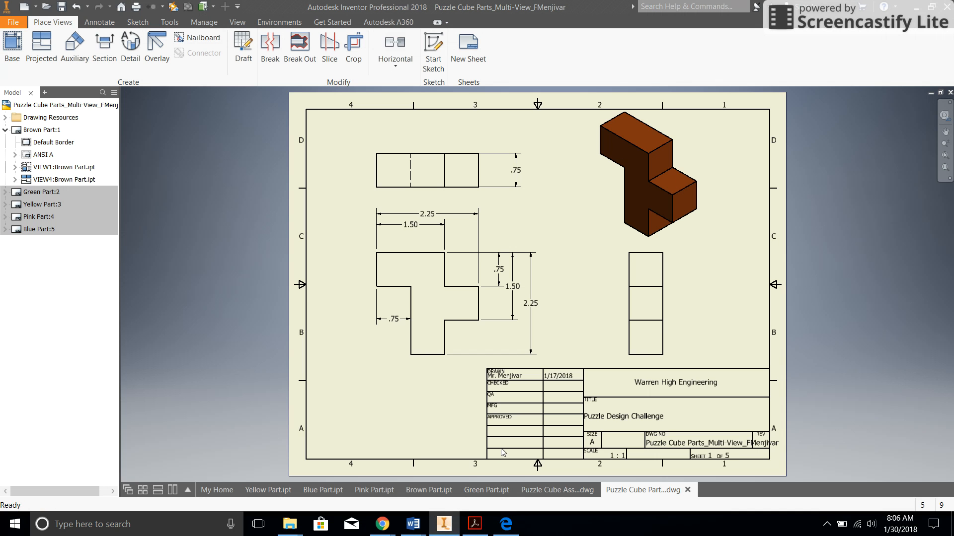
left_click(563, 490)
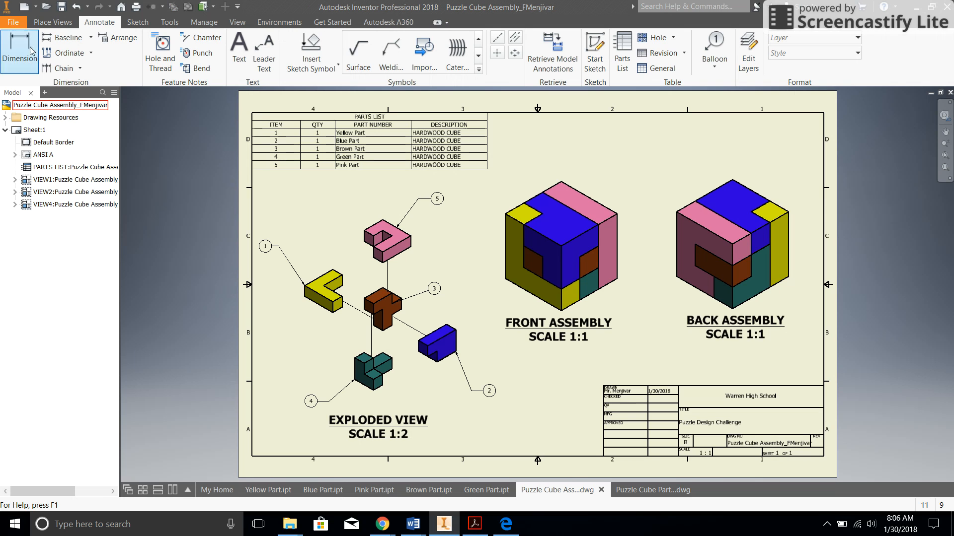
left_click(13, 22)
left_click(42, 269)
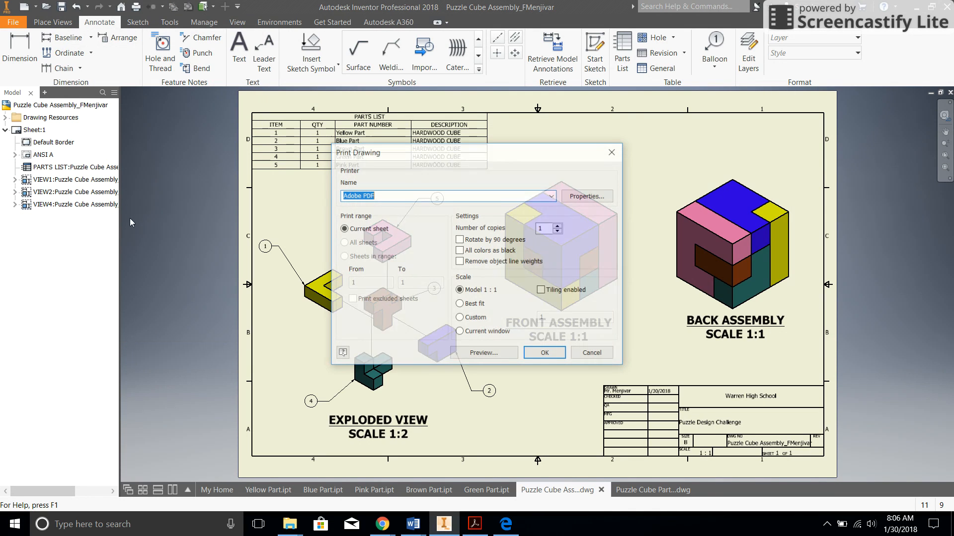
left_click(545, 354)
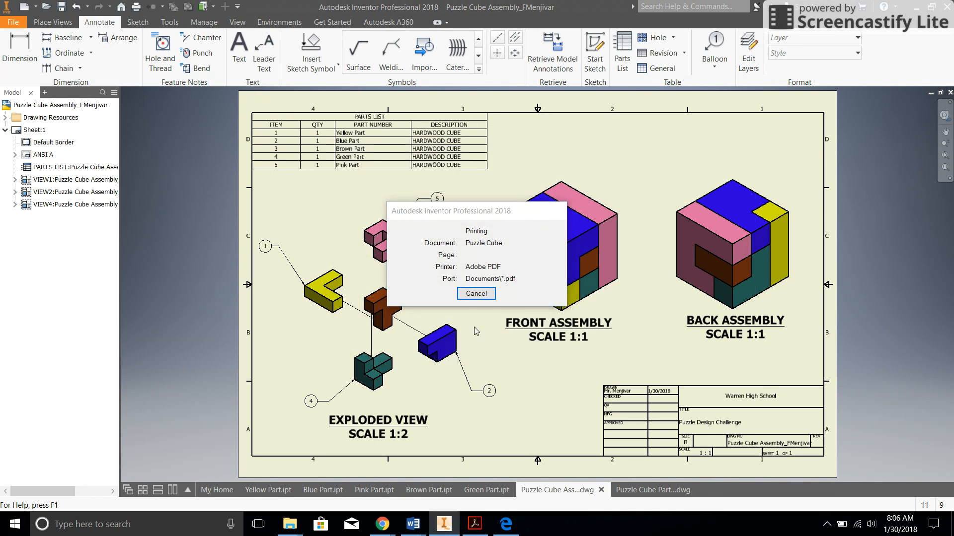
left_click(661, 366)
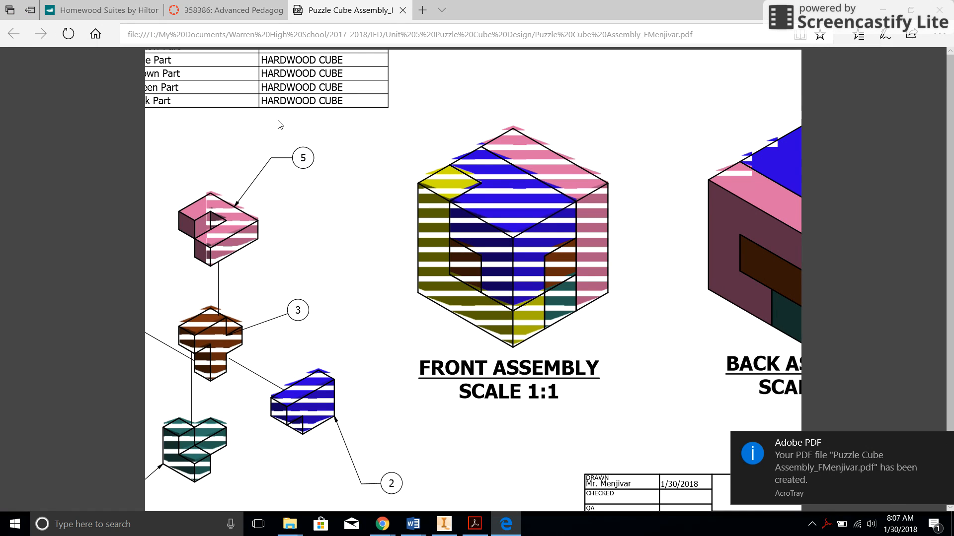
left_click(402, 11)
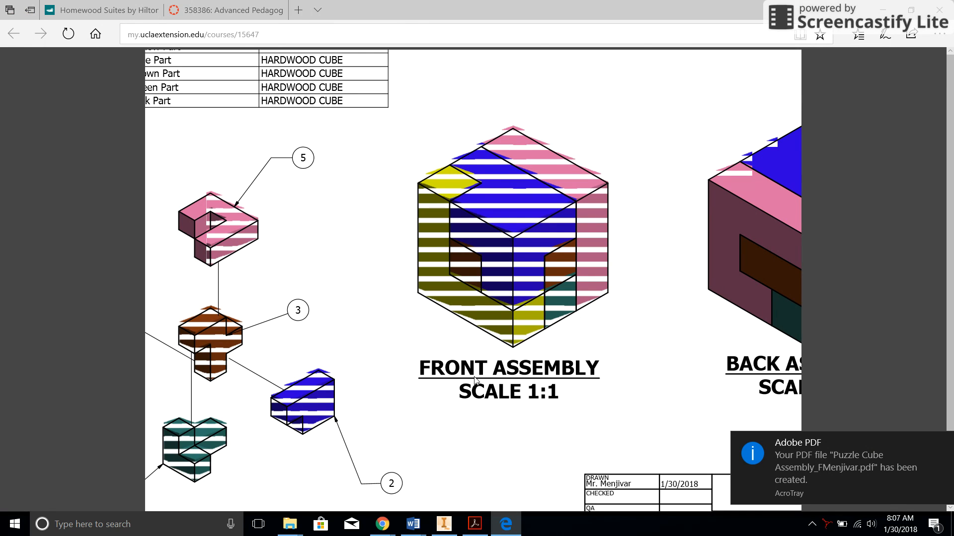
Switch to Inventor and preview the puzzle cube assembly drawing's print at Best fit scale, closing the preview without printing
left_click(443, 524)
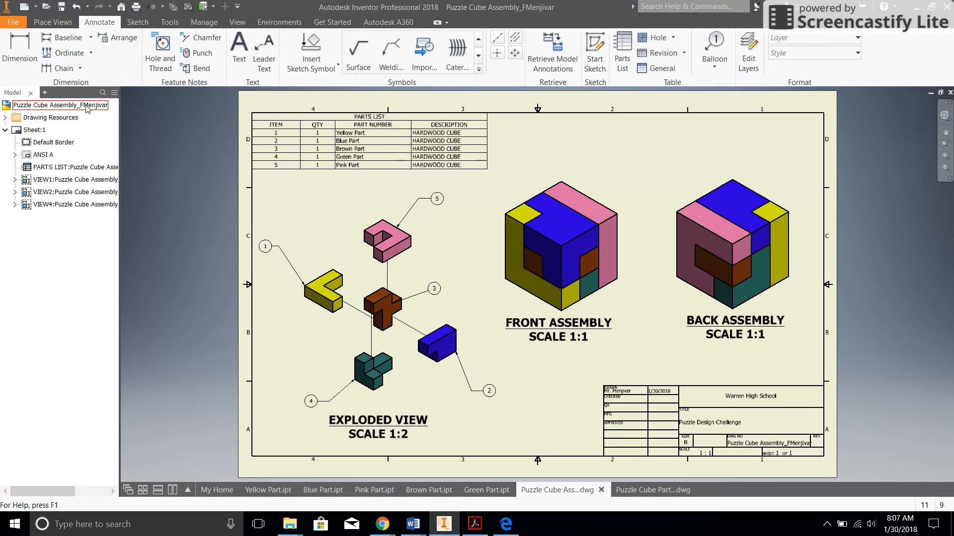
left_click(13, 22)
left_click(41, 269)
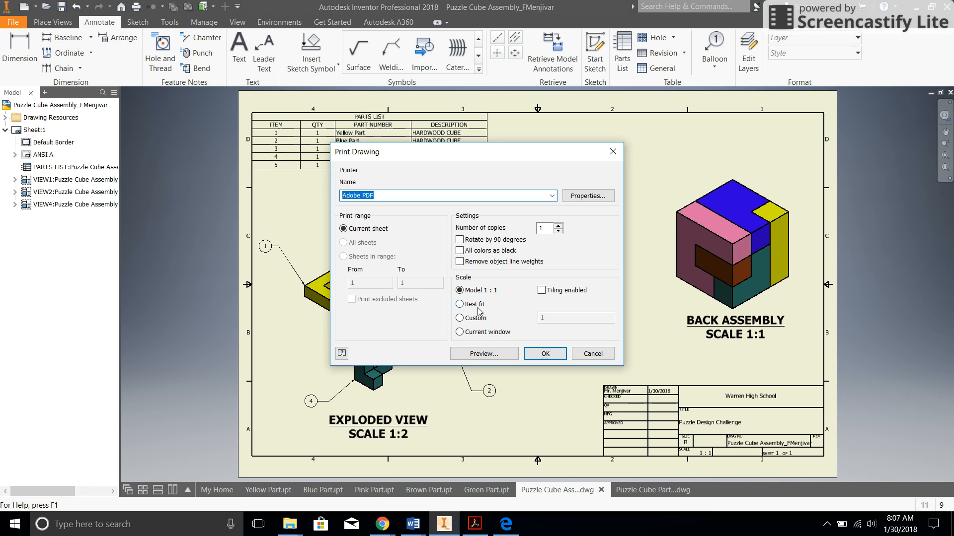
left_click(460, 304)
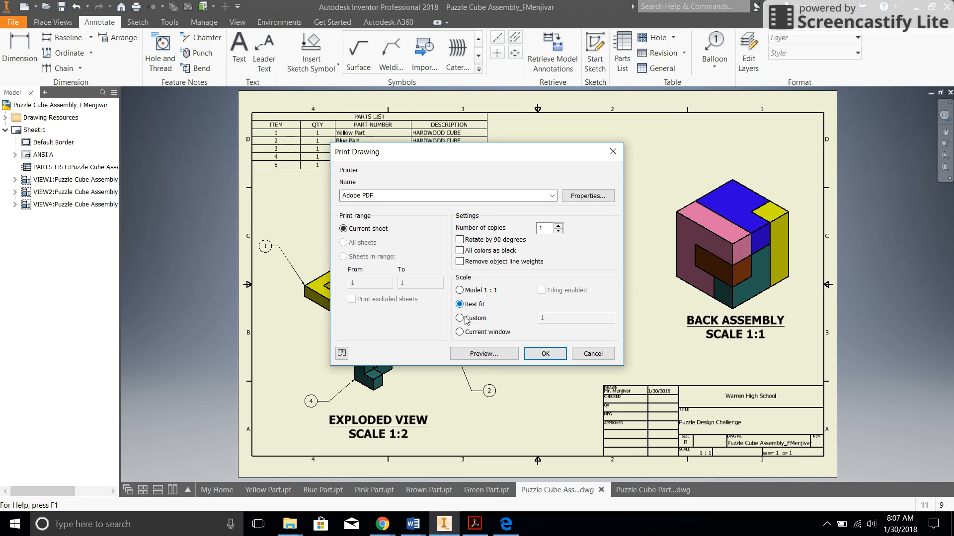
left_click(484, 354)
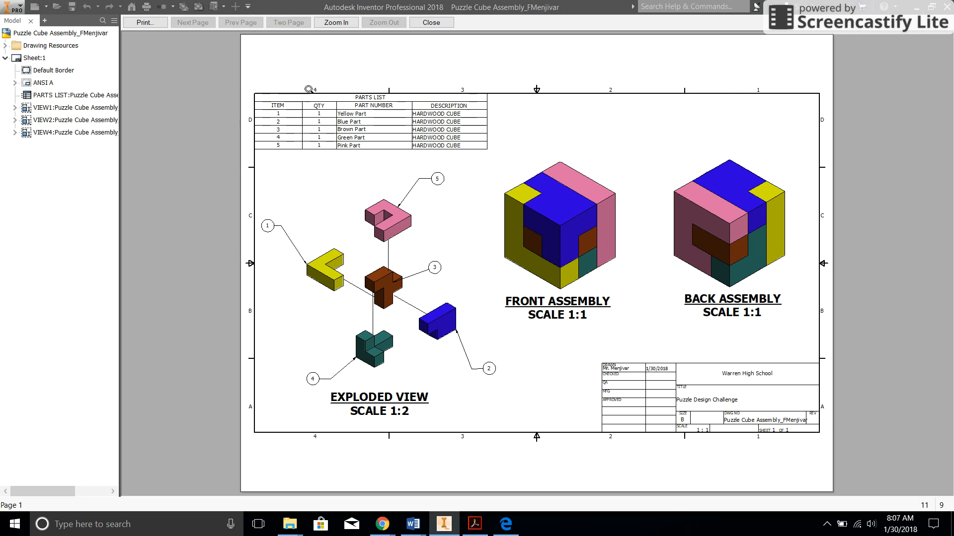
left_click(431, 23)
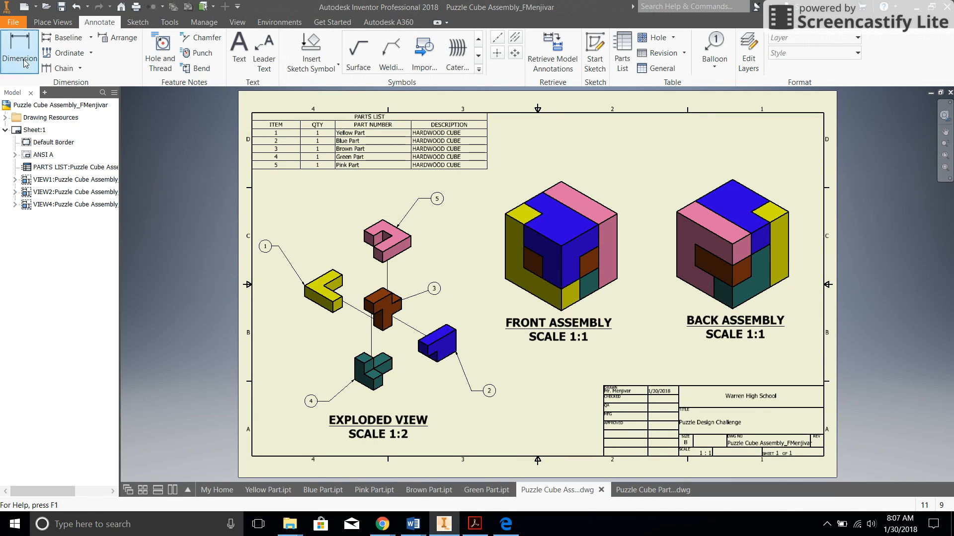
Preview the assembly drawing's print with the scale set to Current window, and close the preview
left_click(13, 22)
left_click(49, 279)
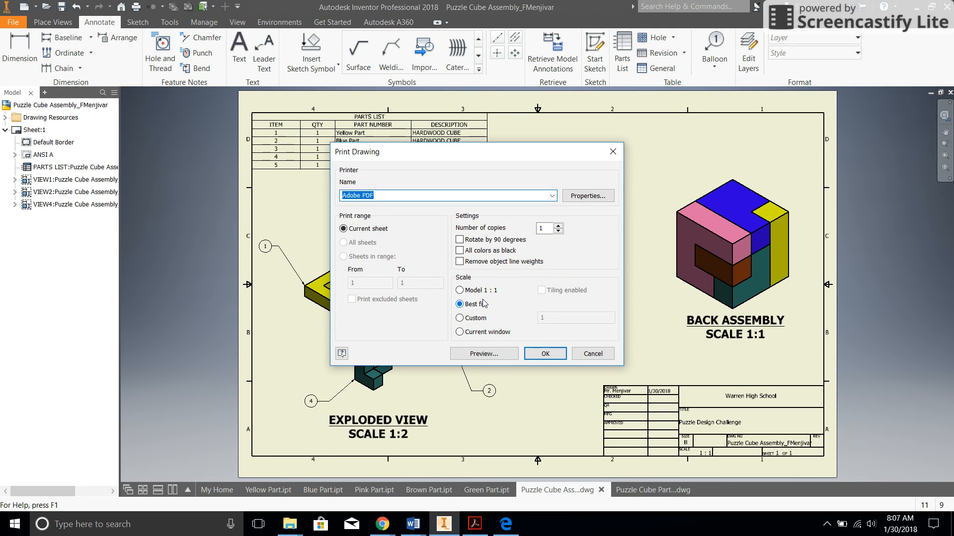
left_click(459, 318)
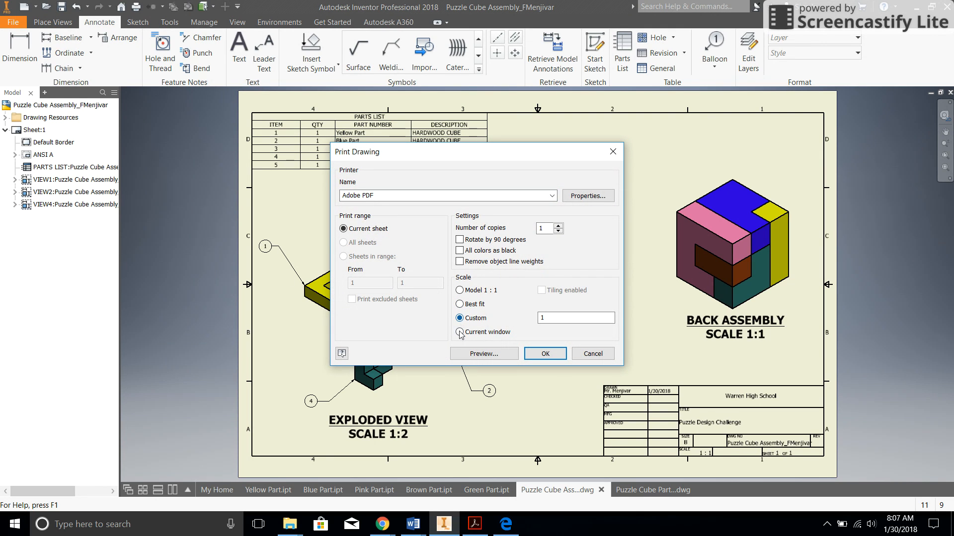
left_click(459, 332)
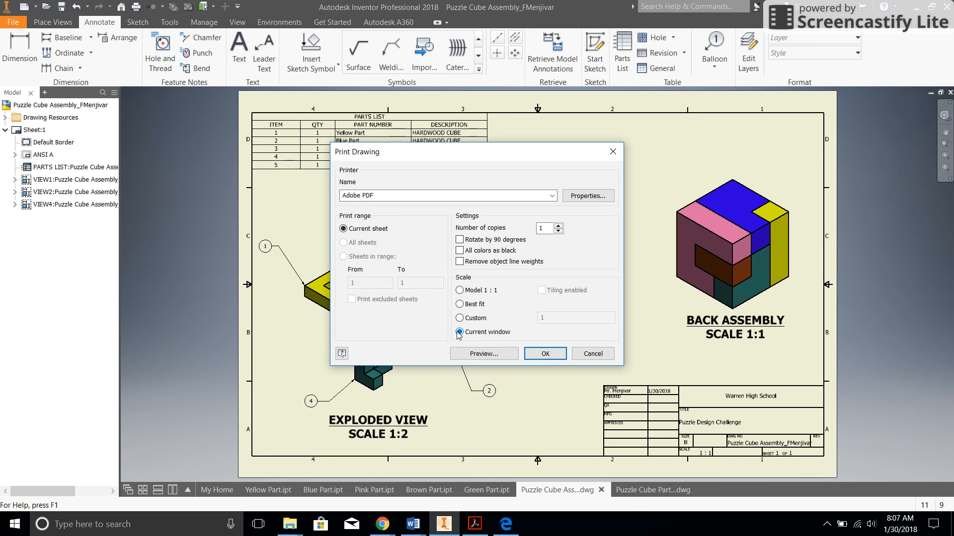
left_click(484, 353)
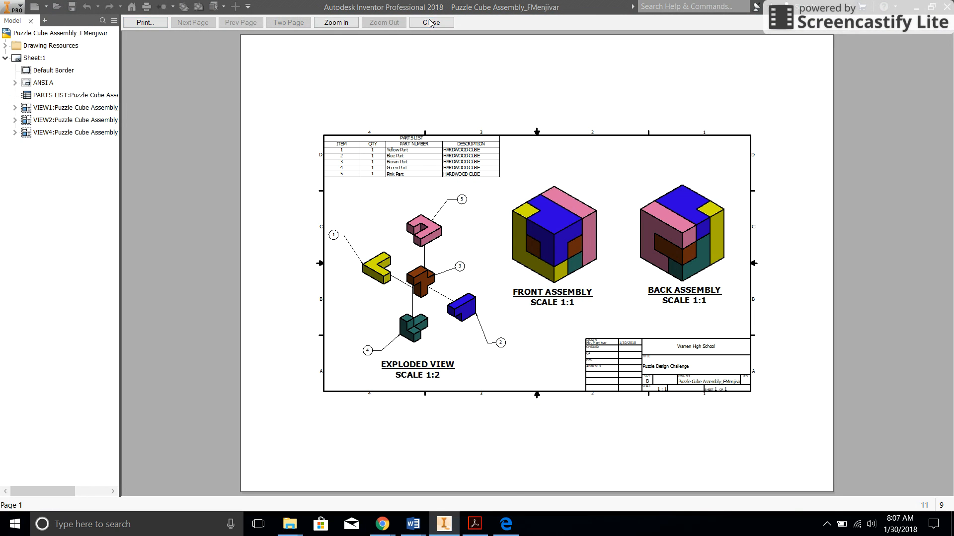
left_click(430, 23)
Set the Adobe PDF page size to 11 x 17 in the printer properties for the assembly drawing
left_click(13, 22)
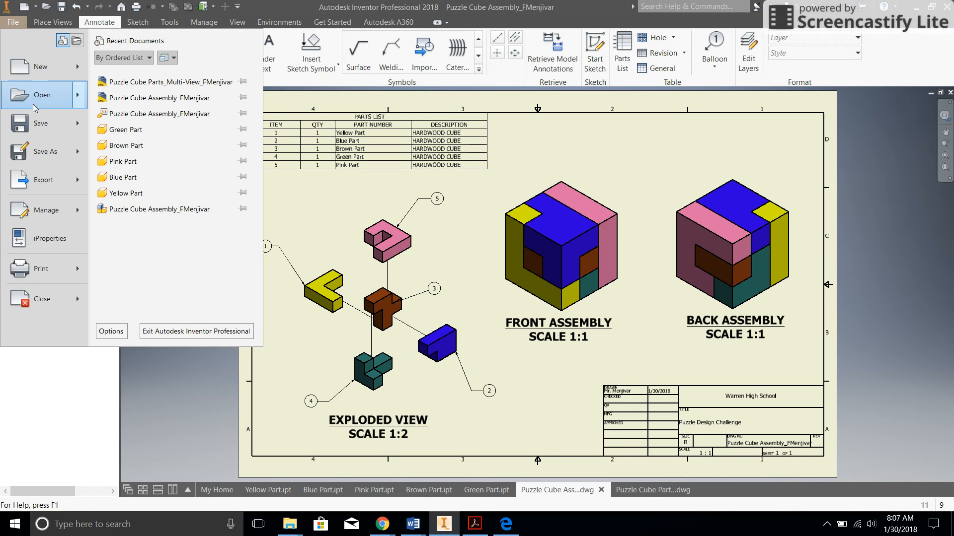
left_click(42, 269)
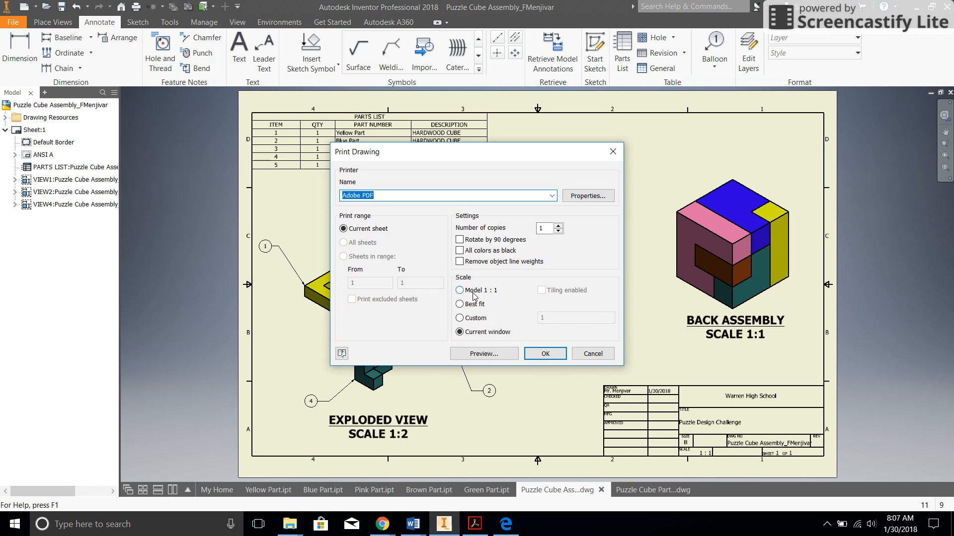
left_click(460, 305)
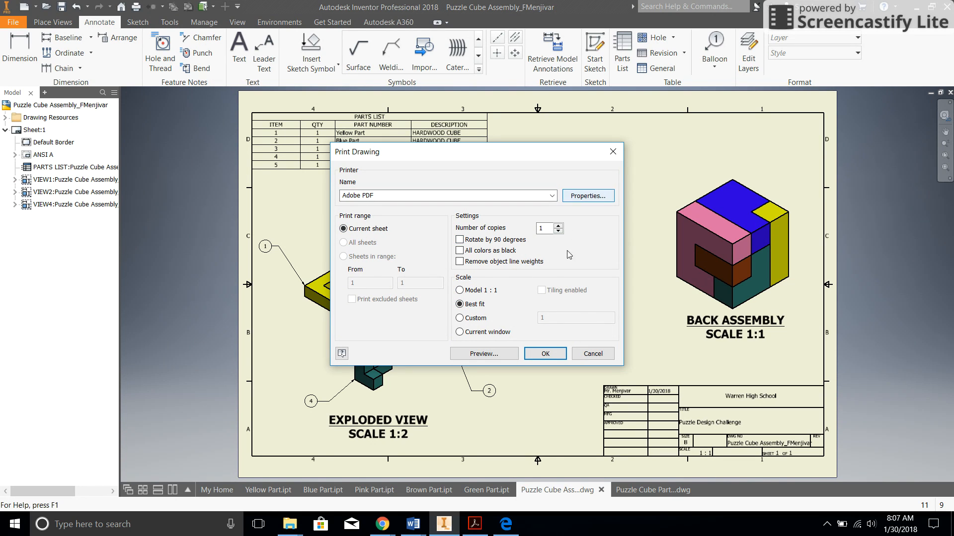
left_click(577, 198)
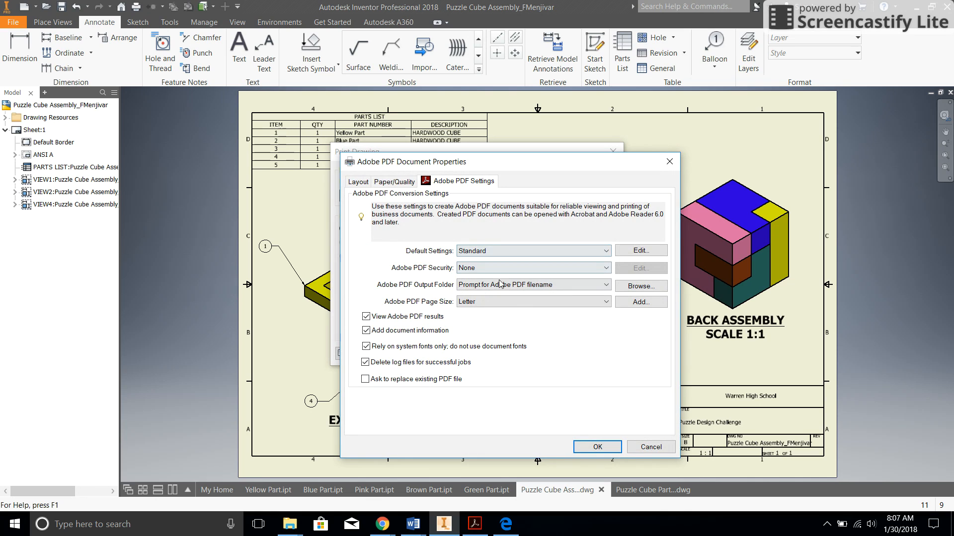
left_click(494, 301)
scroll(497, 216, "up", 3)
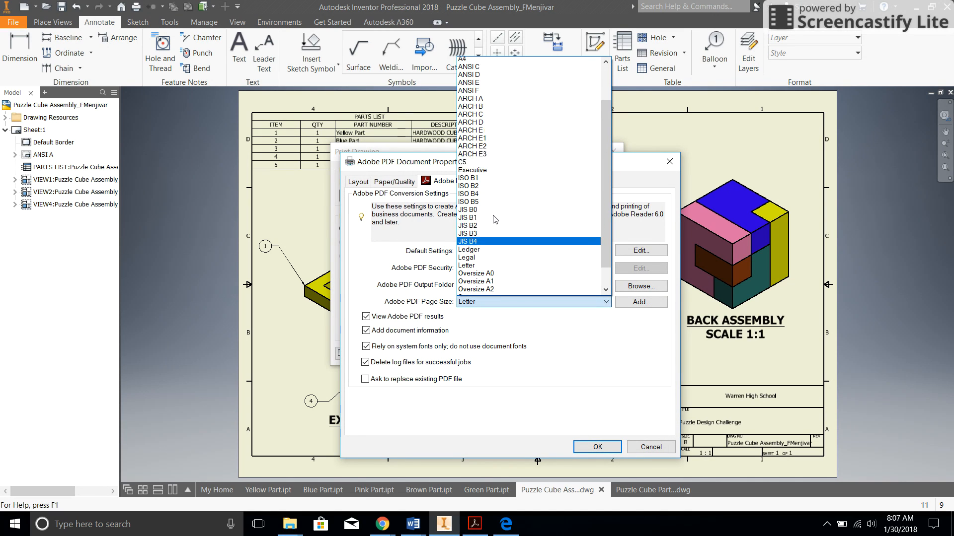
left_click(479, 62)
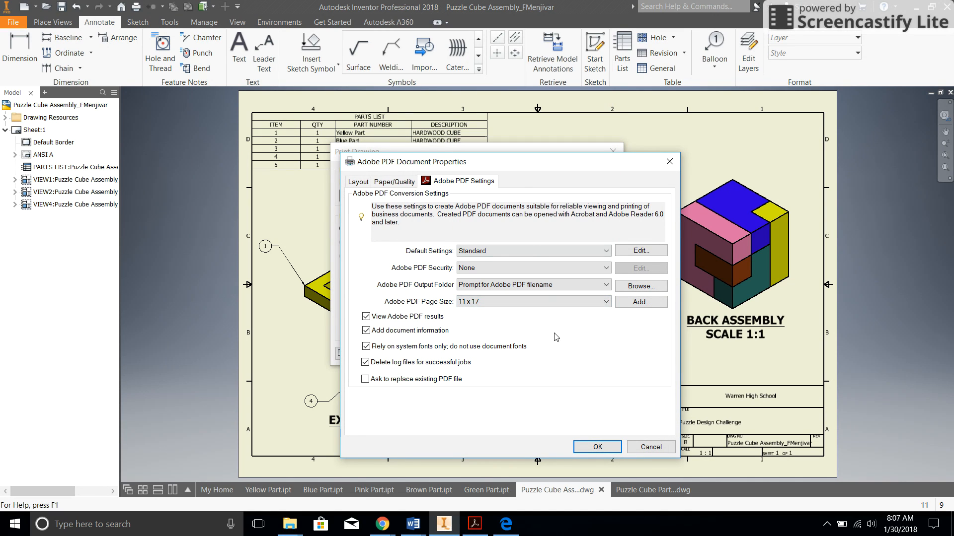
left_click(597, 447)
Preview and print the assembly drawing at model 1:1 scale, replacing the existing assembly PDF in the Unit 5 Puzzle Cube Design folder
left_click(459, 291)
left_click(496, 356)
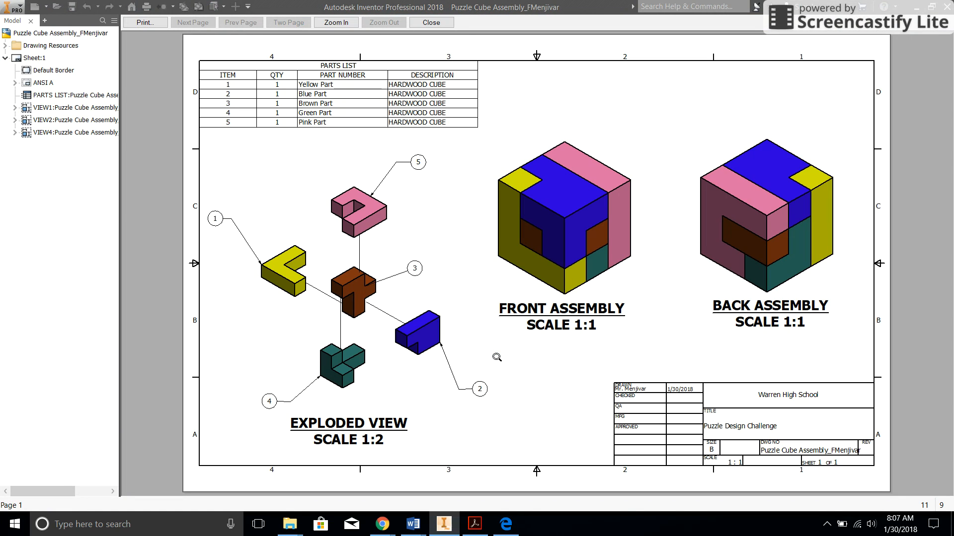
left_click(144, 23)
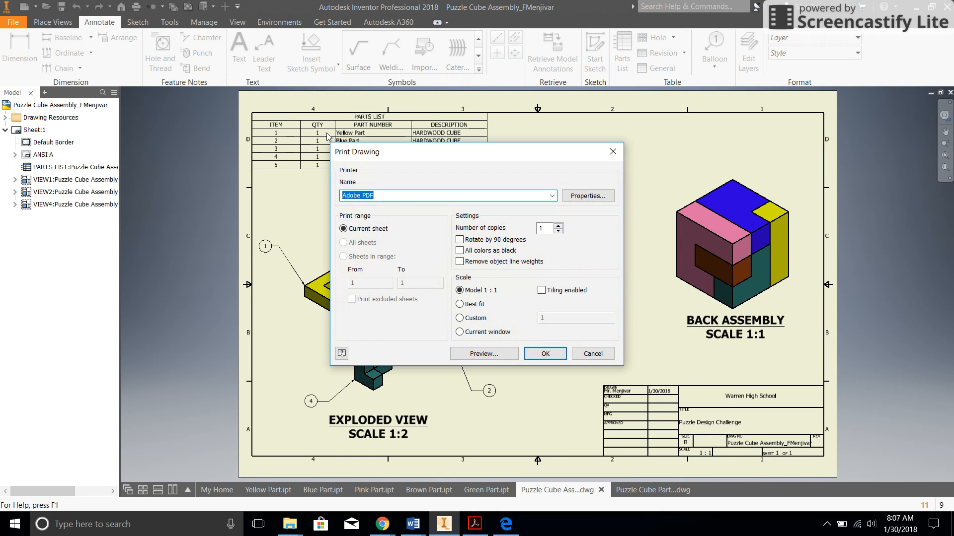
left_click(545, 354)
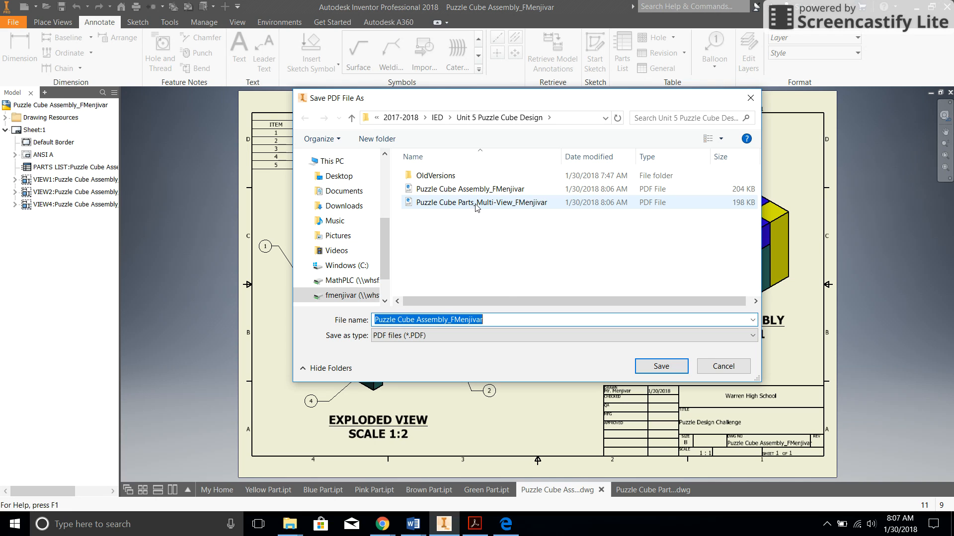
left_click(649, 372)
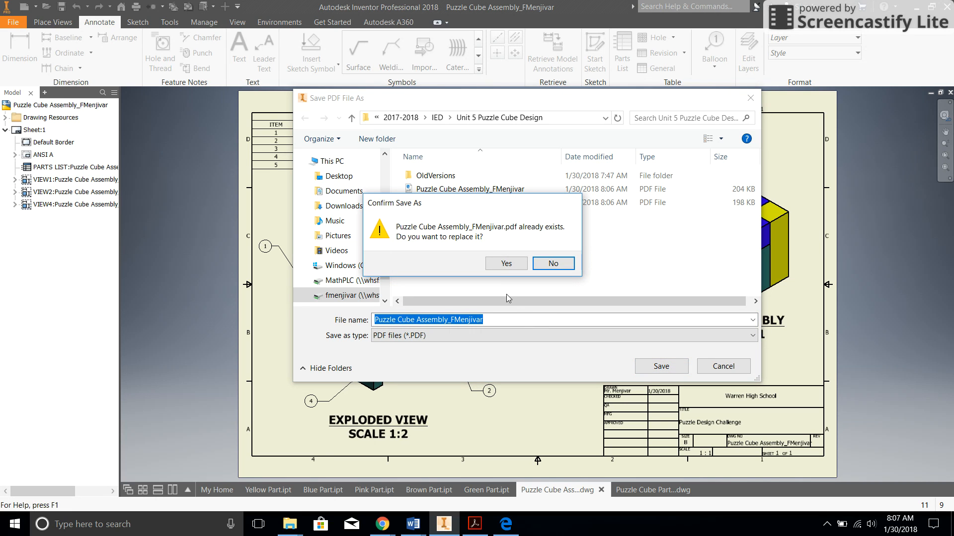
left_click(499, 267)
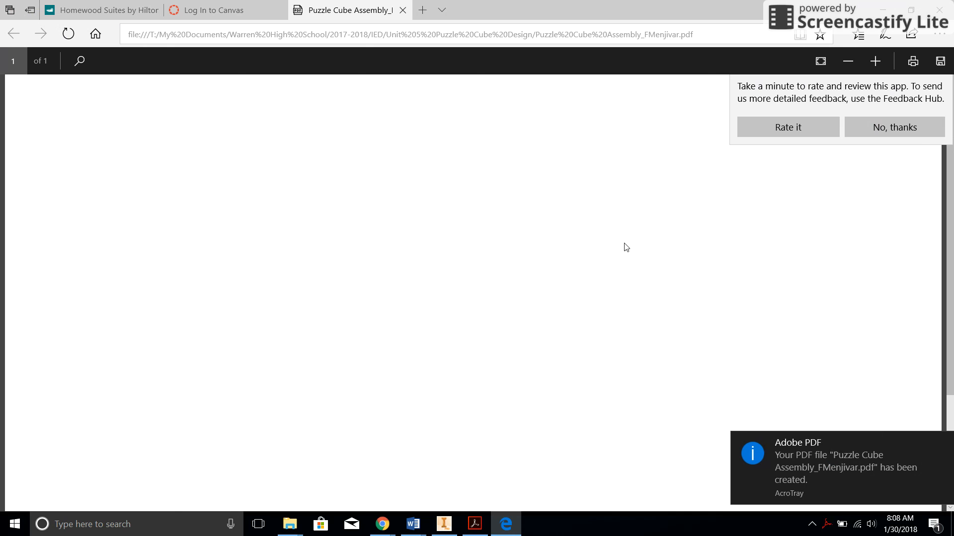
Review the whole sheet of the exported assembly PDF in the browser, dismissing the app rating request
scroll(557, 273, "down", 3)
scroll(561, 276, "up", 3)
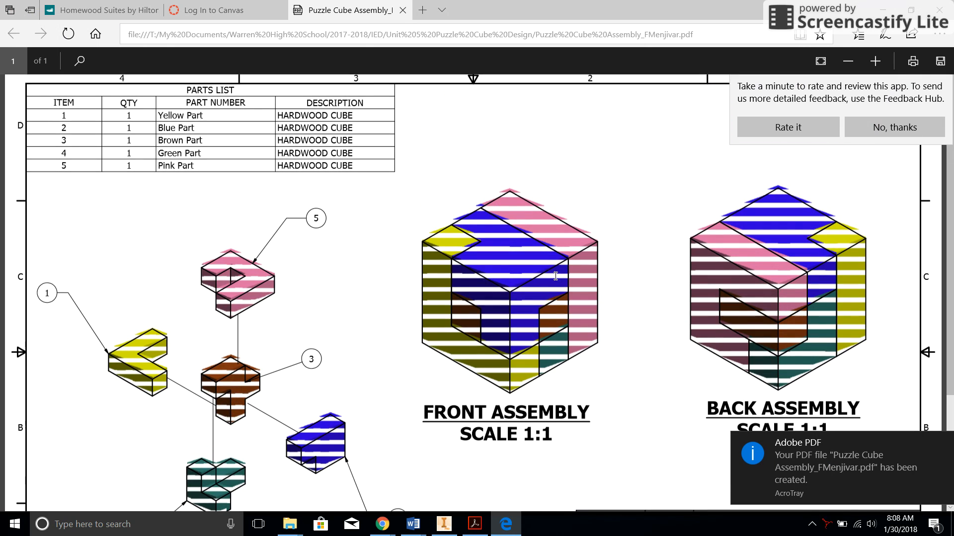
left_click(881, 121)
scroll(576, 170, "down", 3)
scroll(570, 219, "up", 3)
scroll(479, 219, "down", 3)
scroll(480, 219, "up", 3)
scroll(481, 221, "down", 3)
scroll(483, 223, "up", 2)
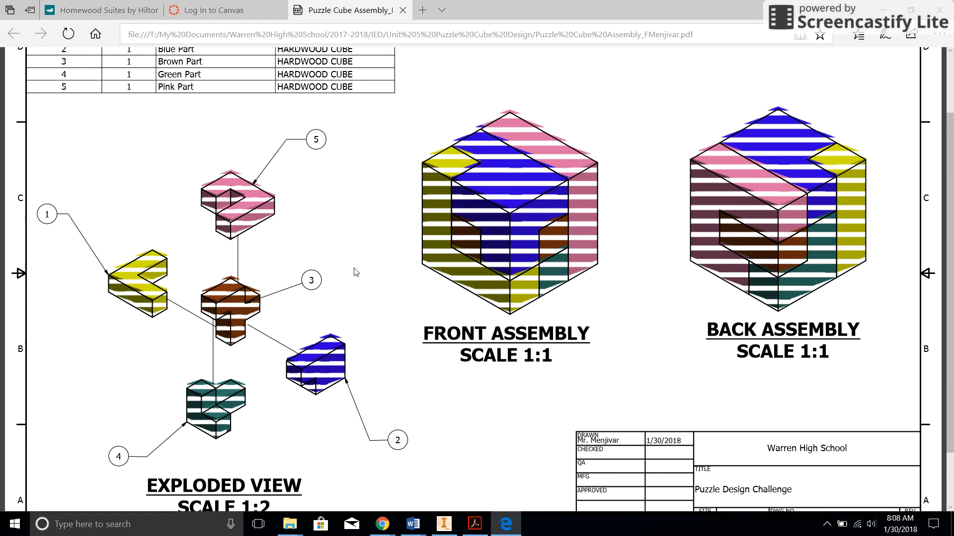
Switch to the autobiography document in Google Docs and download it as a PDF named Title + Autobiography in the Unit 5 Puzzle Cube Design folder
mouse_move(392, 508)
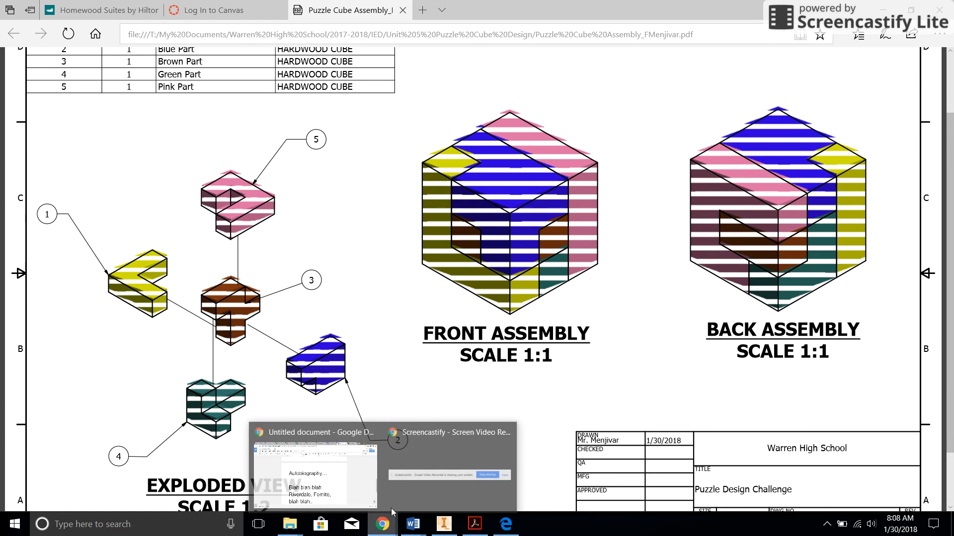
left_click(403, 468)
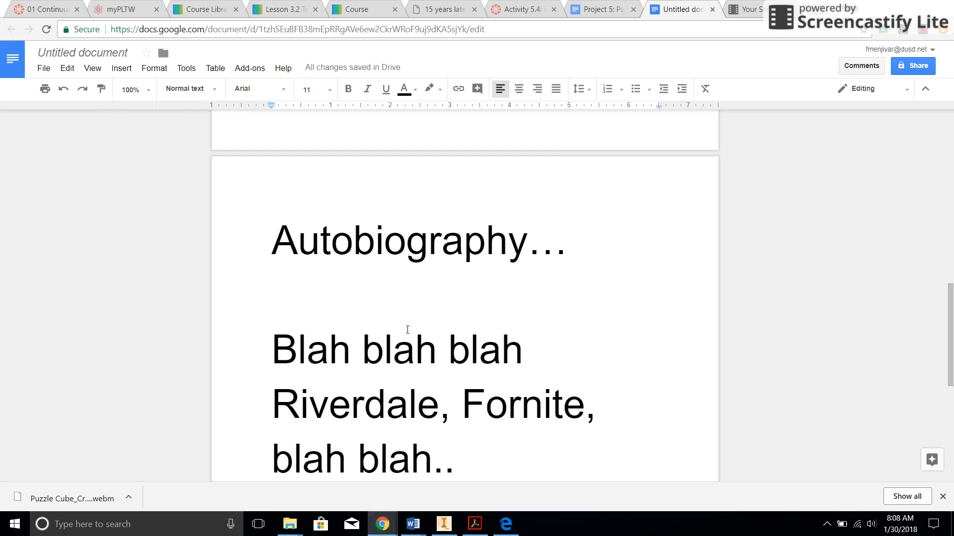
left_click(39, 72)
mouse_move(85, 248)
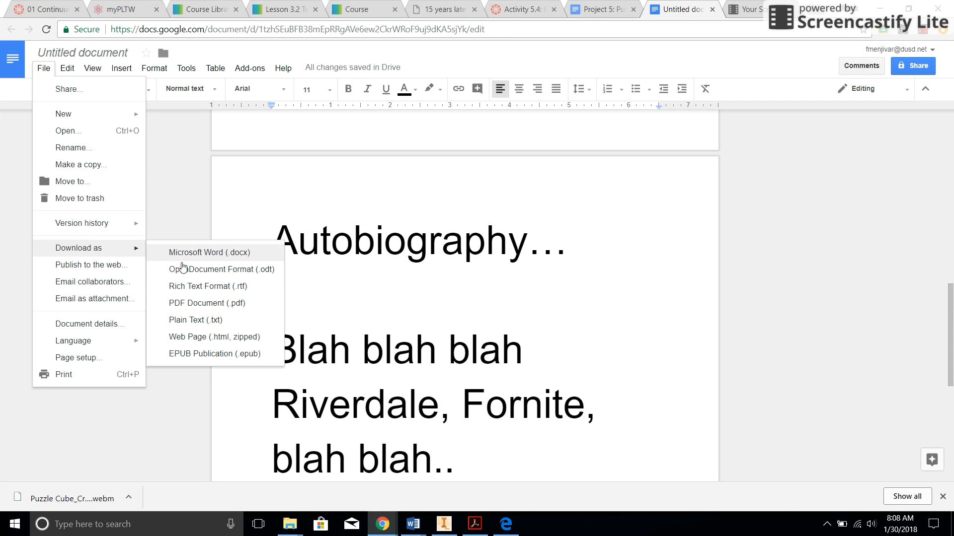
left_click(216, 309)
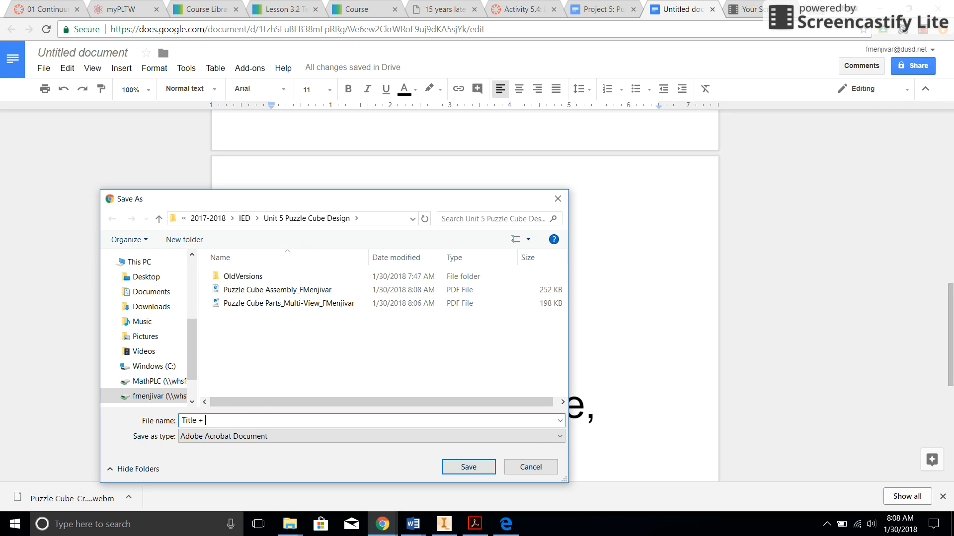
key("Return")
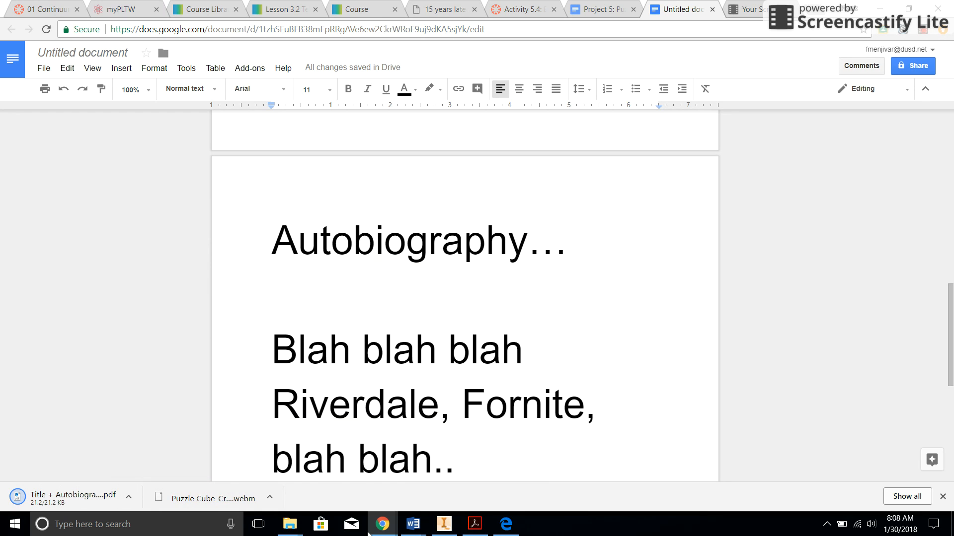
Bring up the Unit 5 Puzzle Cube Design folder in File Explorer and select the assembly, multi-view parts and Title + Autobiography PDFs together
mouse_move(290, 524)
left_click(350, 464)
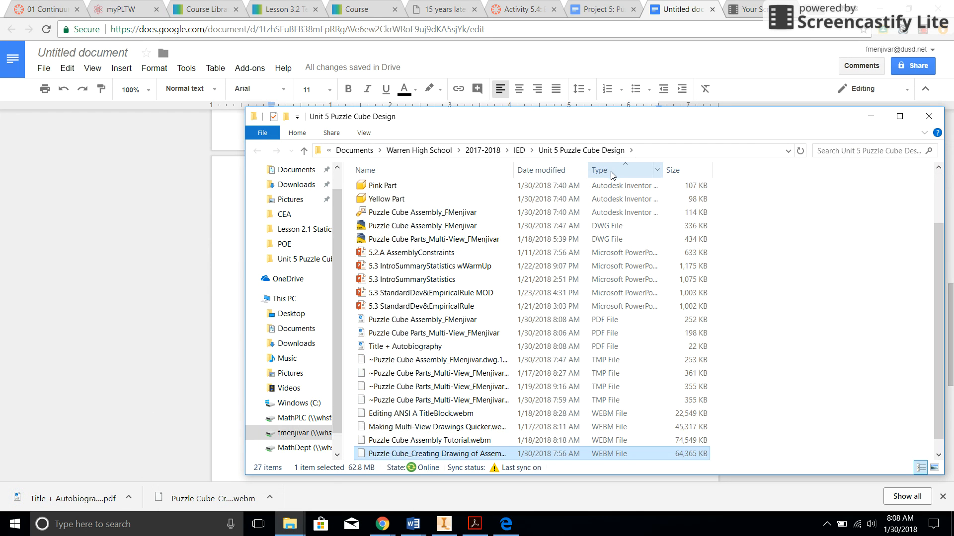
scroll(611, 198, "down", 1)
left_click(613, 307)
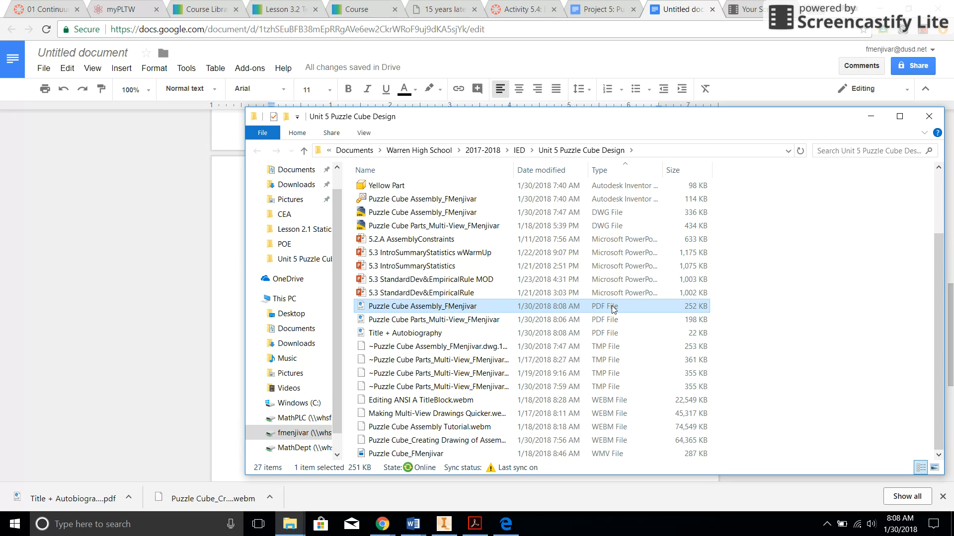
left_click(570, 332, "shift")
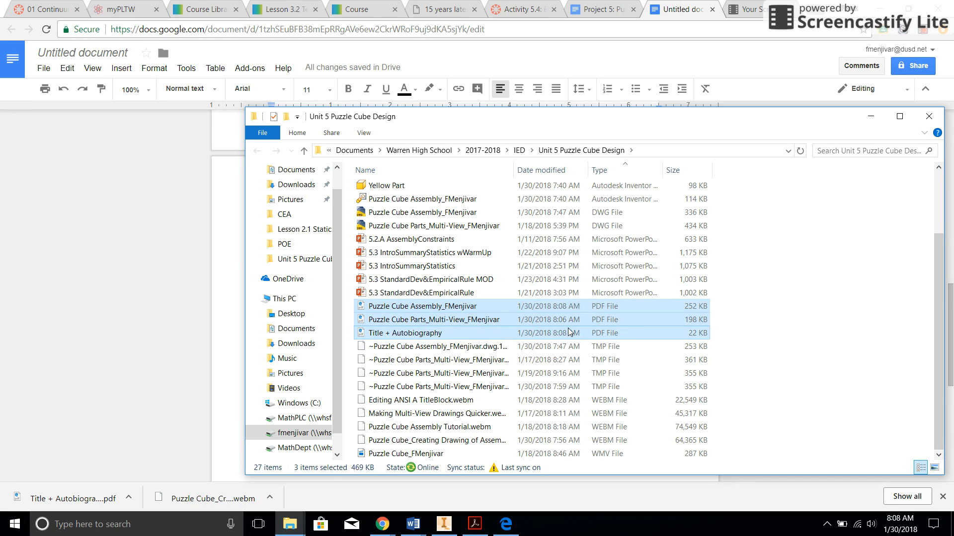
left_click(447, 308)
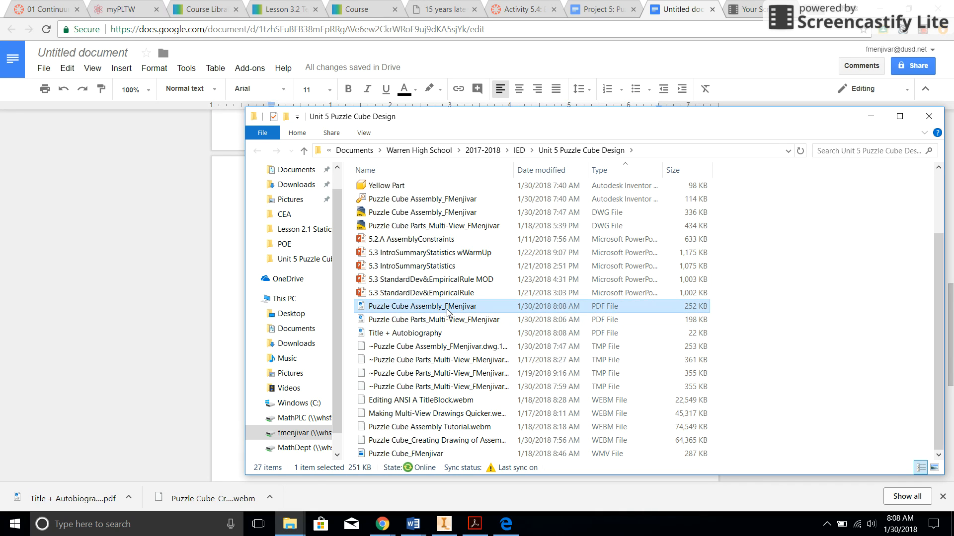
left_click(435, 333, "shift")
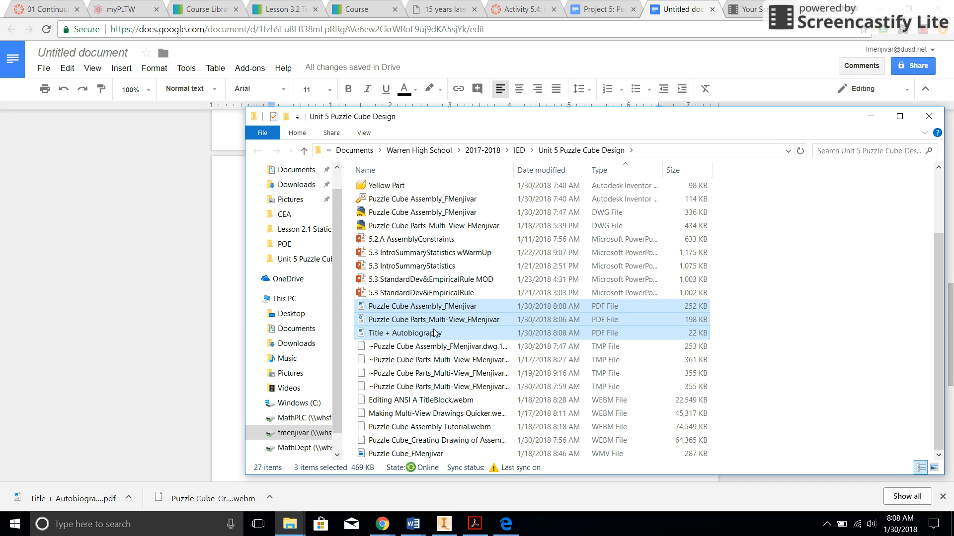
left_click(438, 306)
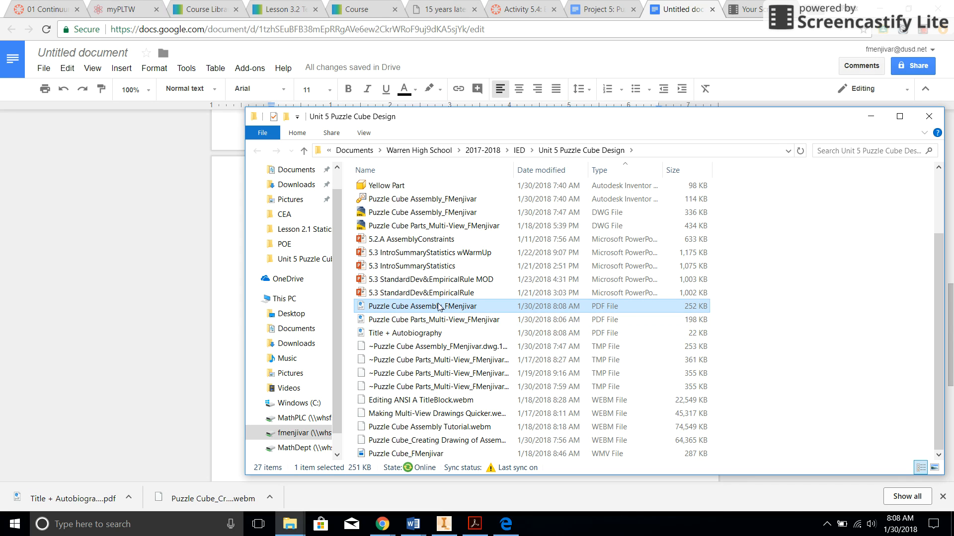
left_click(428, 334, "shift")
left_click(427, 333)
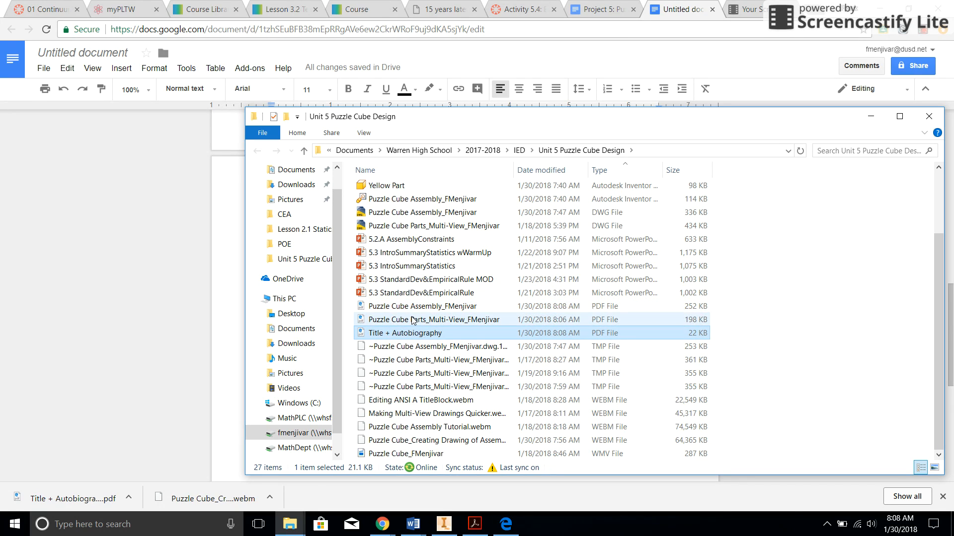
left_click(430, 307, "shift")
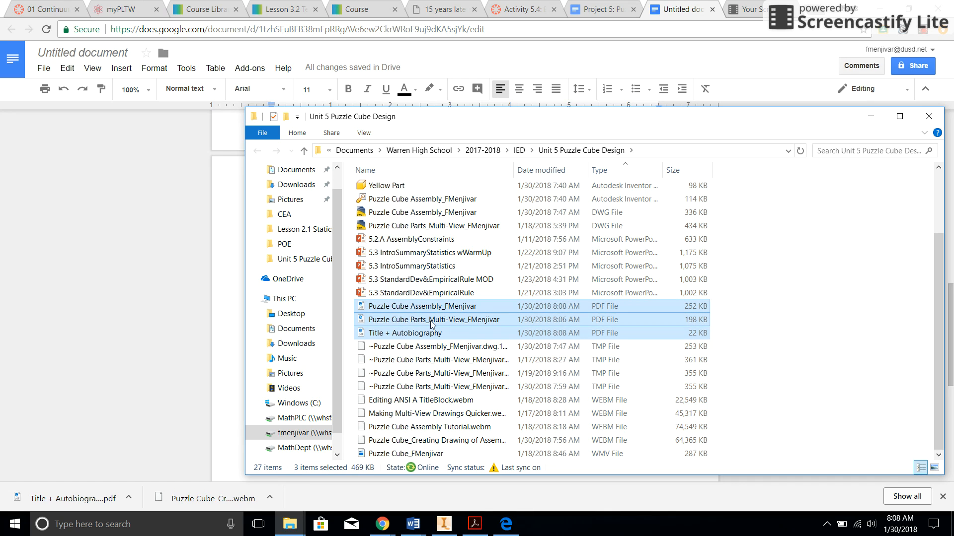
Load the three selected PDFs into Acrobat's Combine Files and order them as Title + Autobiography, multi-view parts, assembly
right_click(426, 308)
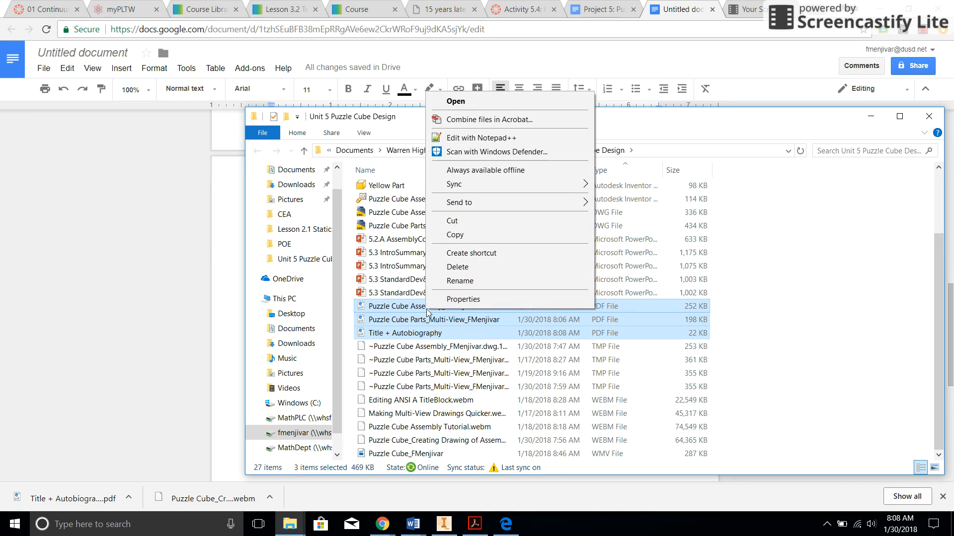
left_click(502, 120)
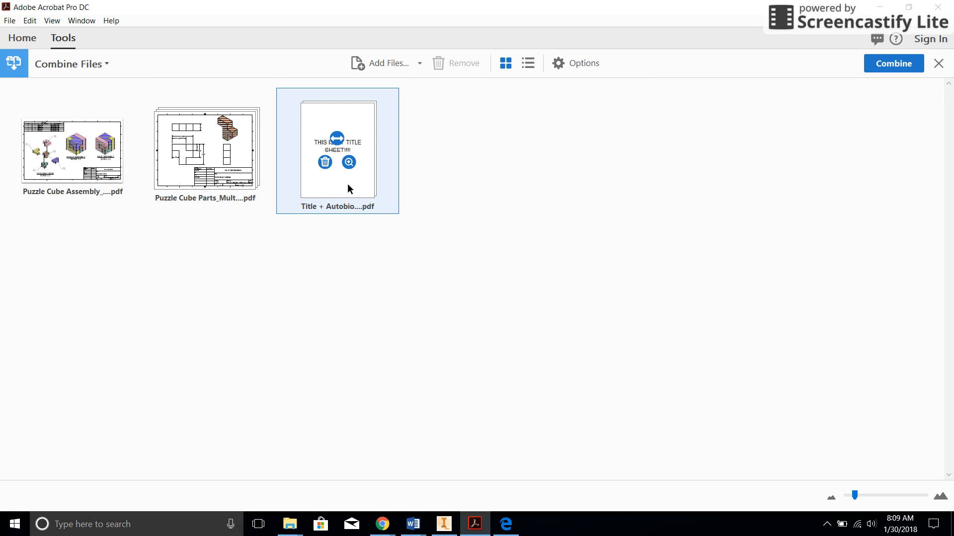
left_click_drag(369, 171, 78, 176)
left_click_drag(189, 179, 15, 183)
left_click_drag(339, 164, 147, 169)
left_click(380, 221)
Expand the multi-view parts PDF into individual pages and try moving its third page, the yellow part, within the sequence
left_click(204, 139)
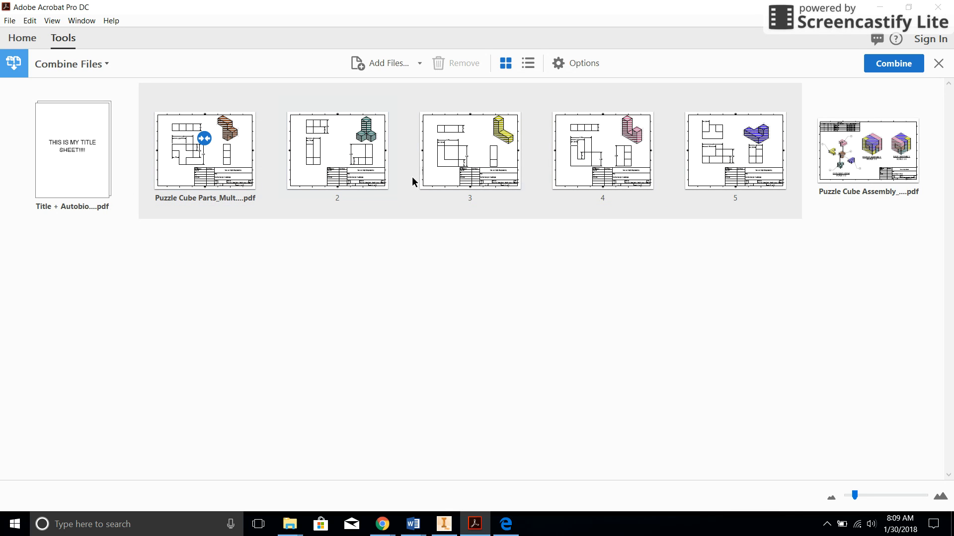
left_click_drag(902, 179, 951, 170)
left_click(445, 201)
left_click_drag(421, 172, 925, 167)
left_click(530, 297)
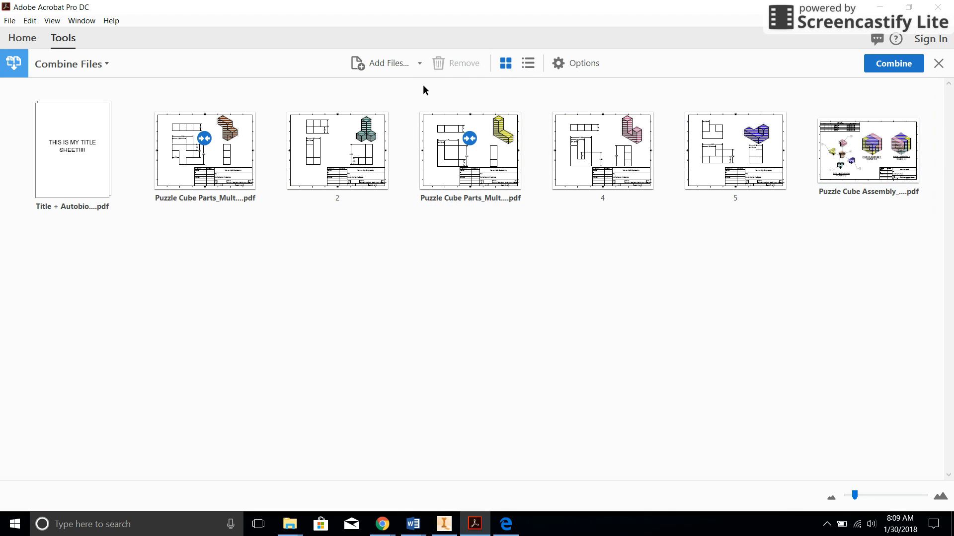
Combine the files into a single PDF and review its pages from the title sheet through the assembly drawing
left_click(879, 64)
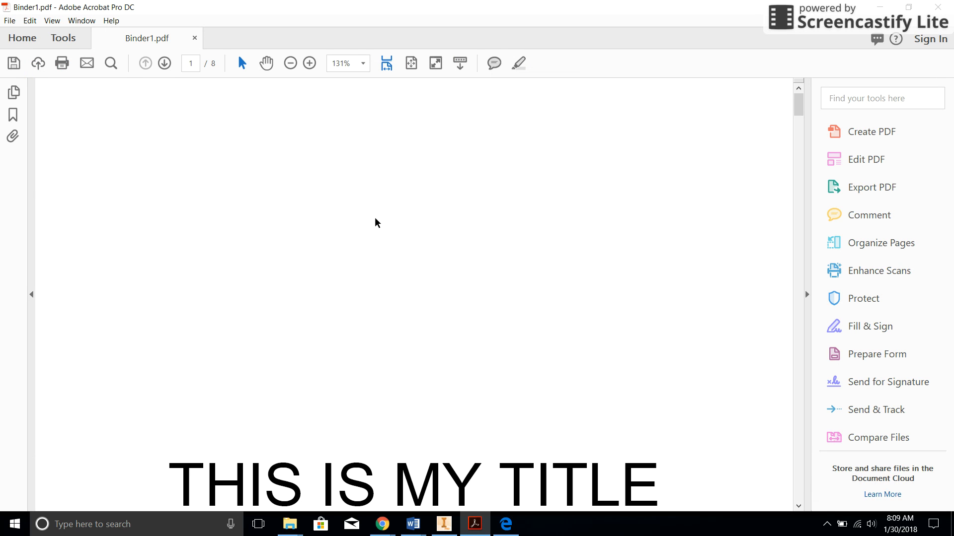
scroll(149, 161, "down", 3)
scroll(202, 230, "down", 15)
scroll(221, 251, "down", 3, "ctrl")
scroll(219, 294, "down", 20)
scroll(237, 282, "down", 20)
scroll(217, 304, "down", 10)
scroll(213, 317, "down", 2, "ctrl")
scroll(214, 295, "down", 3)
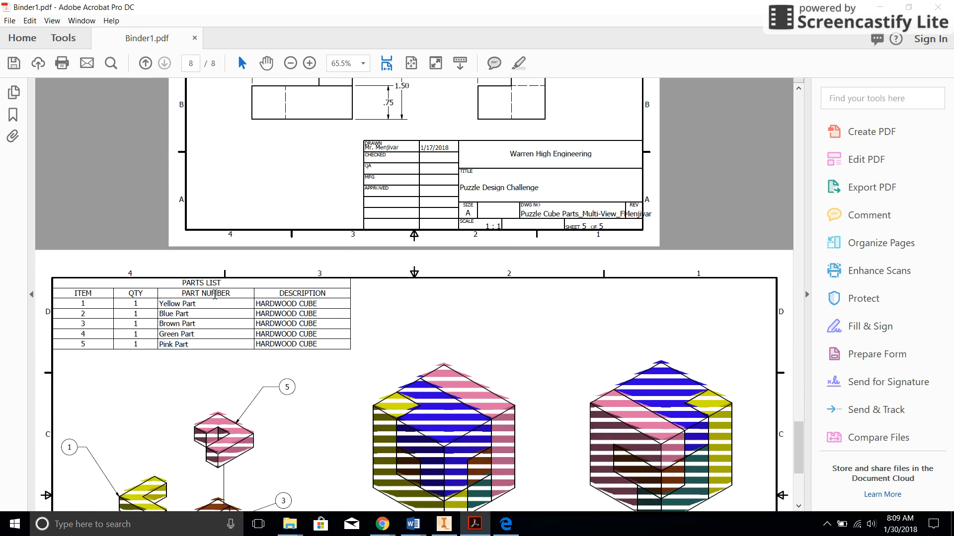
scroll(215, 295, "down", 4)
scroll(228, 300, "up", 7)
scroll(237, 307, "down", 1)
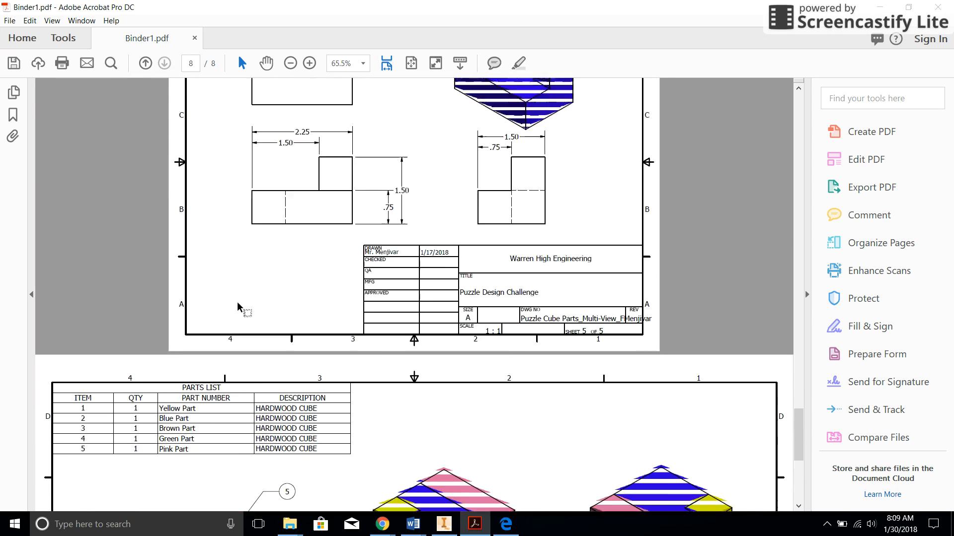
scroll(238, 305, "up", 2)
Start saving the combined PDF under a new name on My Computer, choosing a folder other than the recent ones
left_click(12, 22)
left_click(70, 100)
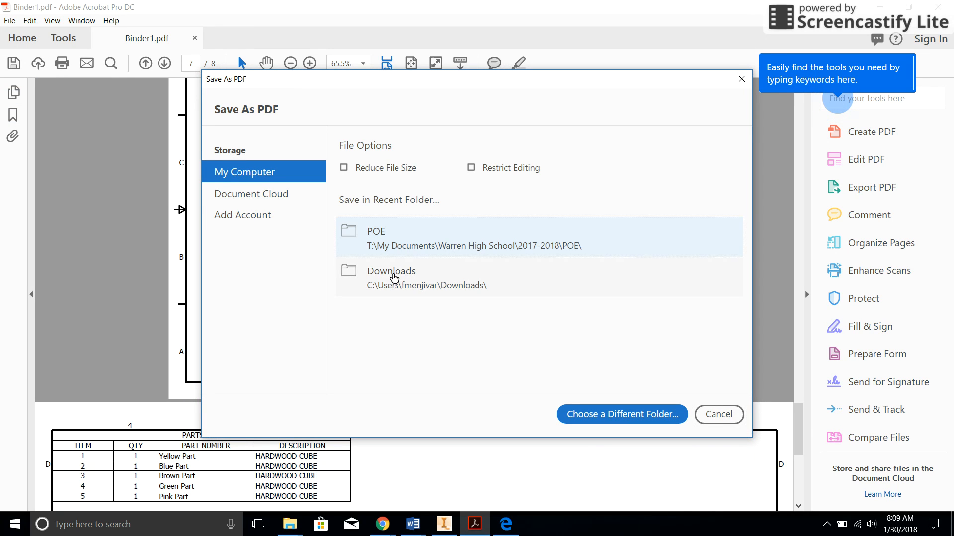
left_click(255, 171)
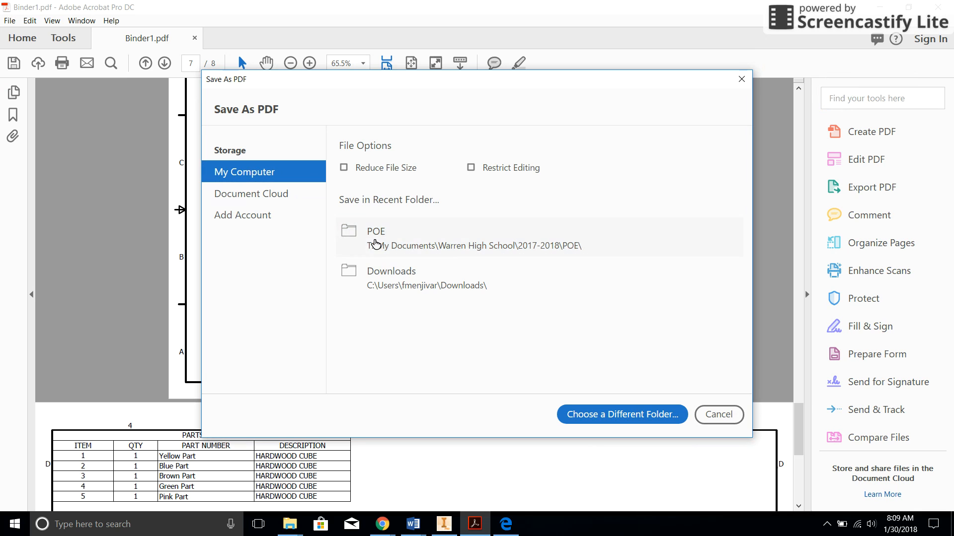
left_click(622, 415)
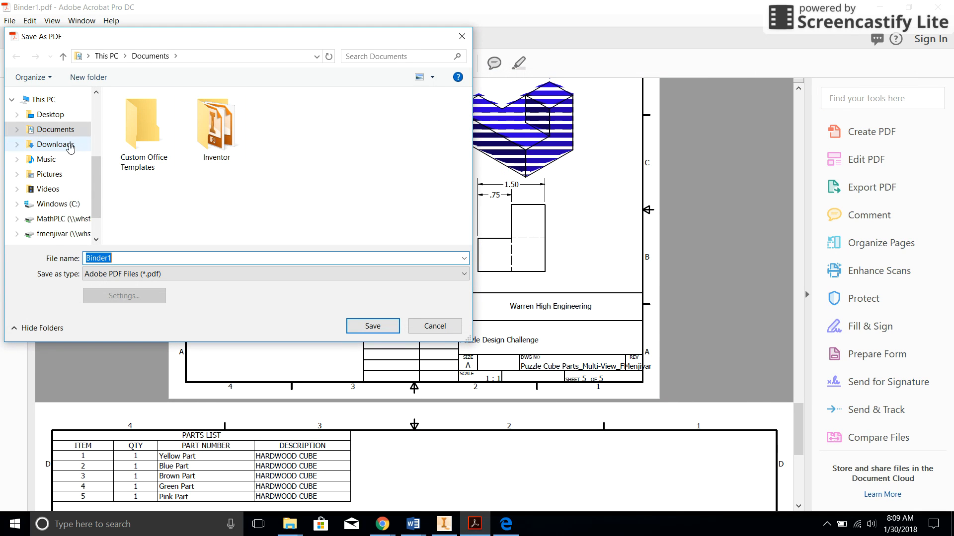
Browse the personal staff network drive to Documents > Warren High School > 2017-2018 > IED > Unit 5 Puzzle Cube Design as the save location
scroll(62, 231, "down", 1)
scroll(62, 232, "down", 1)
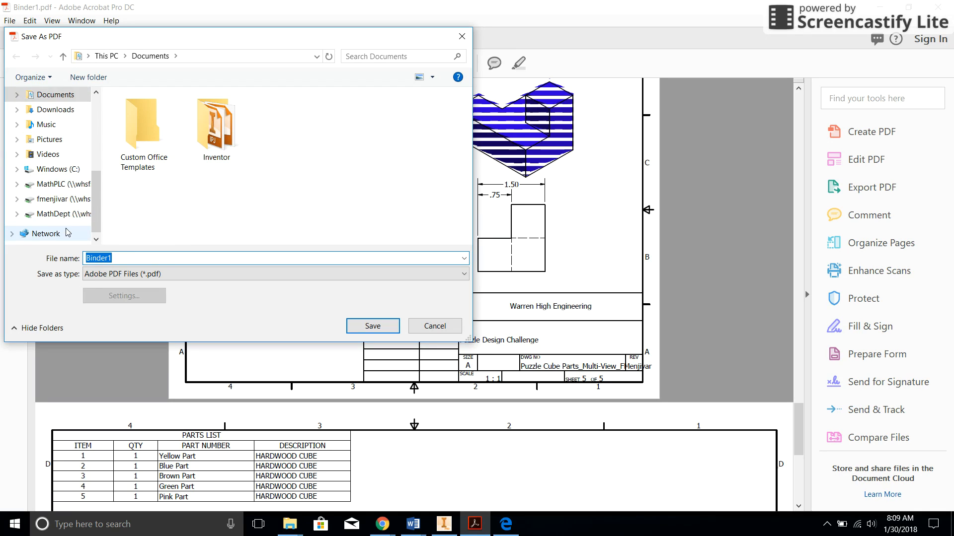
scroll(65, 215, "up", 2)
left_click(69, 221)
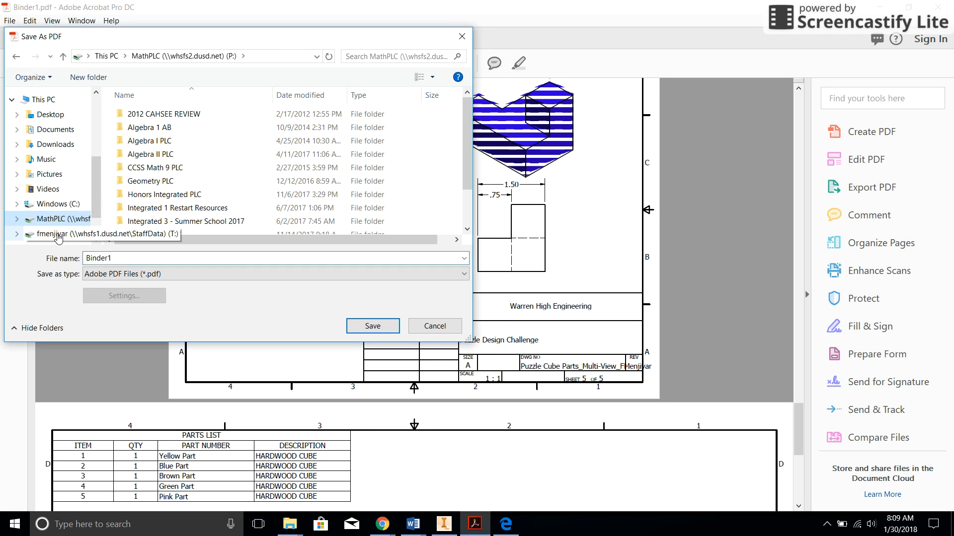
left_click(55, 234)
left_click(151, 128)
double_click(150, 128)
scroll(181, 172, "down", 10)
scroll(174, 185, "up", 6)
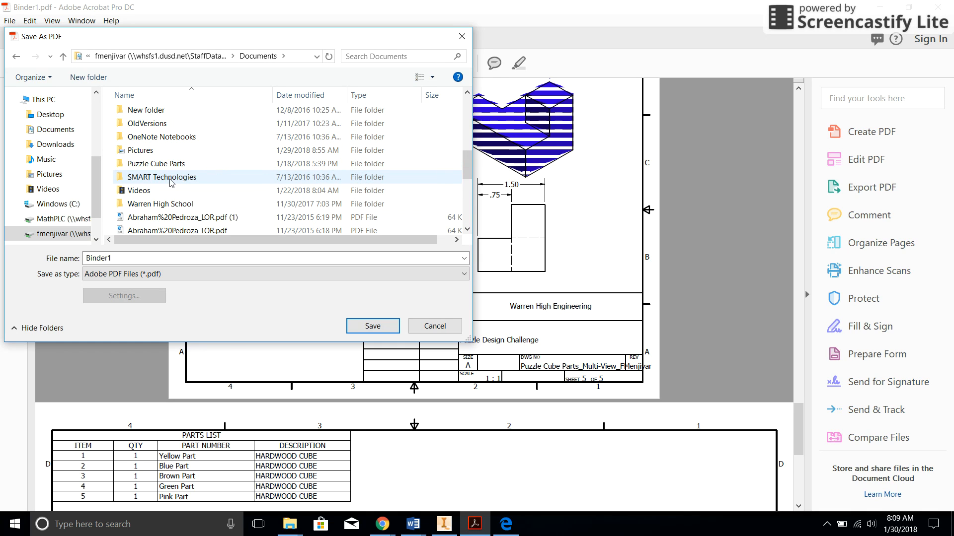
double_click(166, 204)
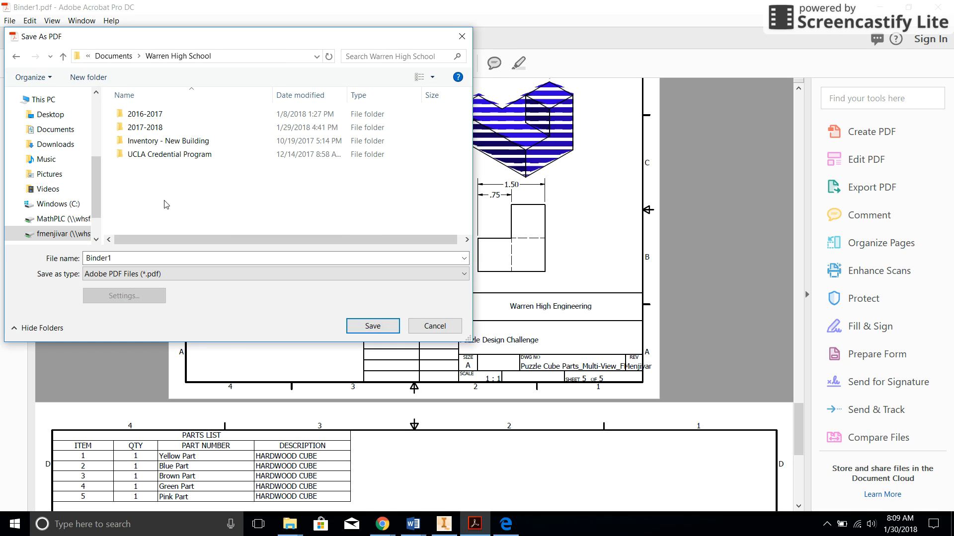
double_click(149, 127)
double_click(149, 127)
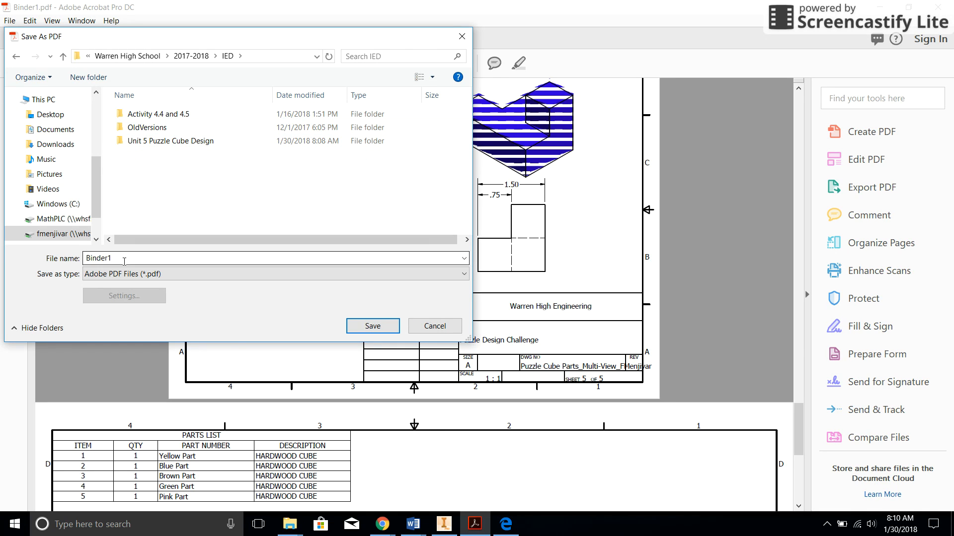
double_click(149, 140)
Name the combined PDF Puzzle Cube Final Report and save it in the Unit 5 Puzzle Cube Design folder
double_click(139, 256)
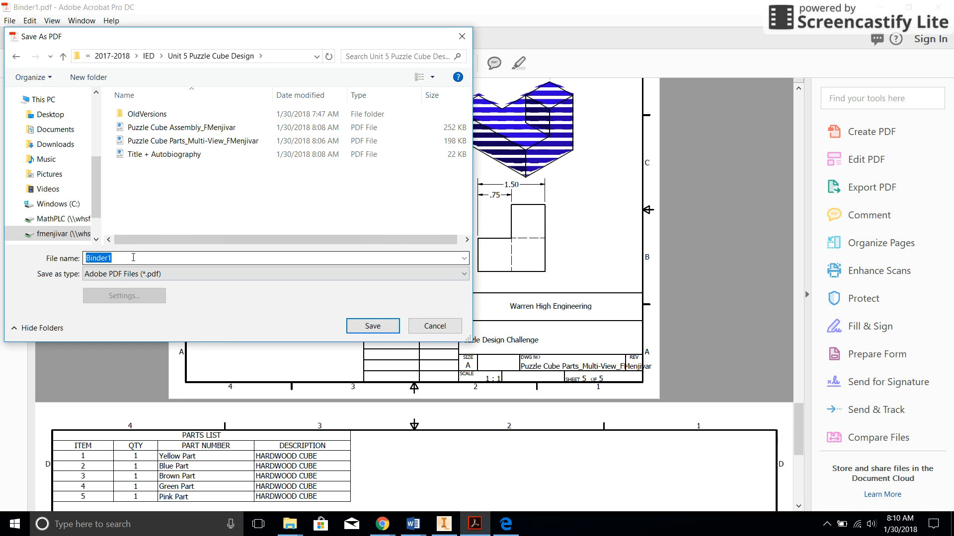
type("Puzzle Cube Final Report")
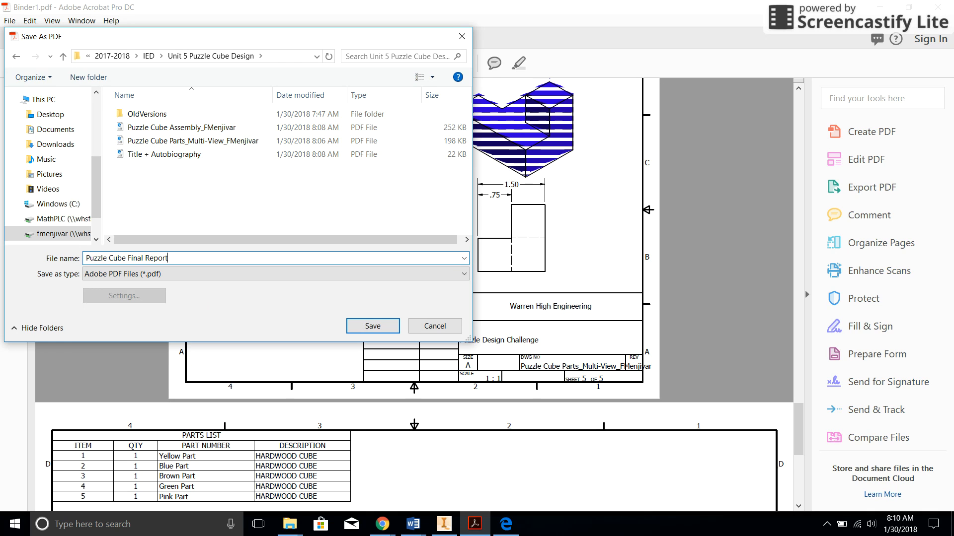
left_click(373, 327)
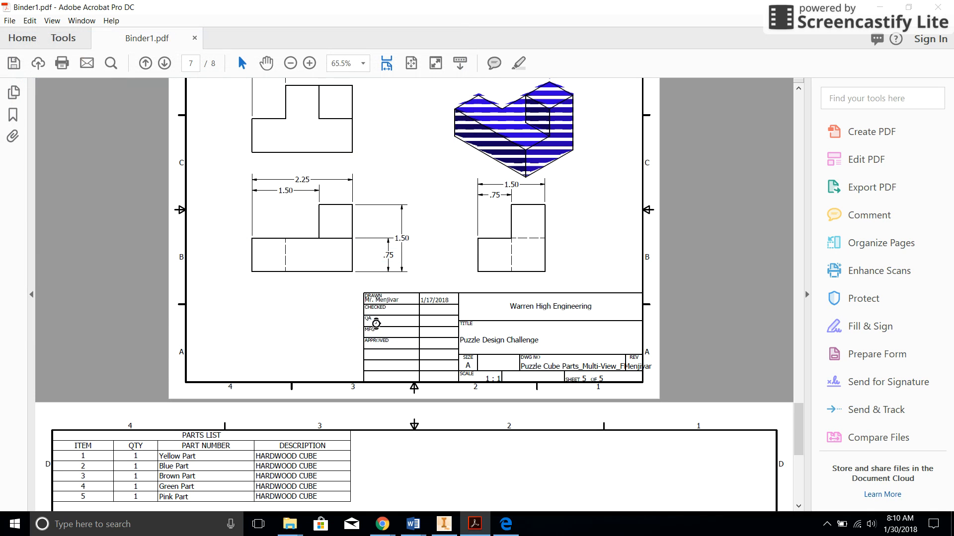
scroll(394, 308, "up", 10)
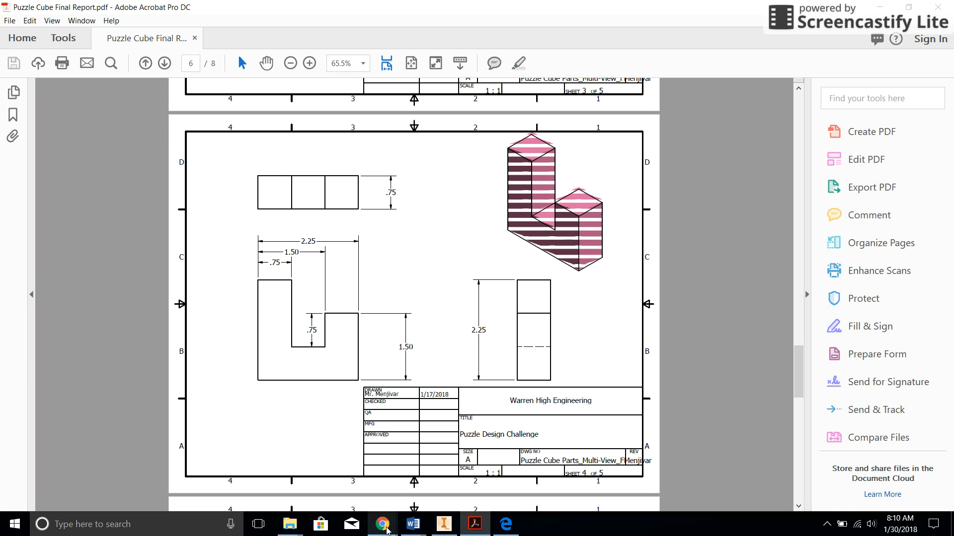
mouse_move(382, 526)
left_click(425, 495)
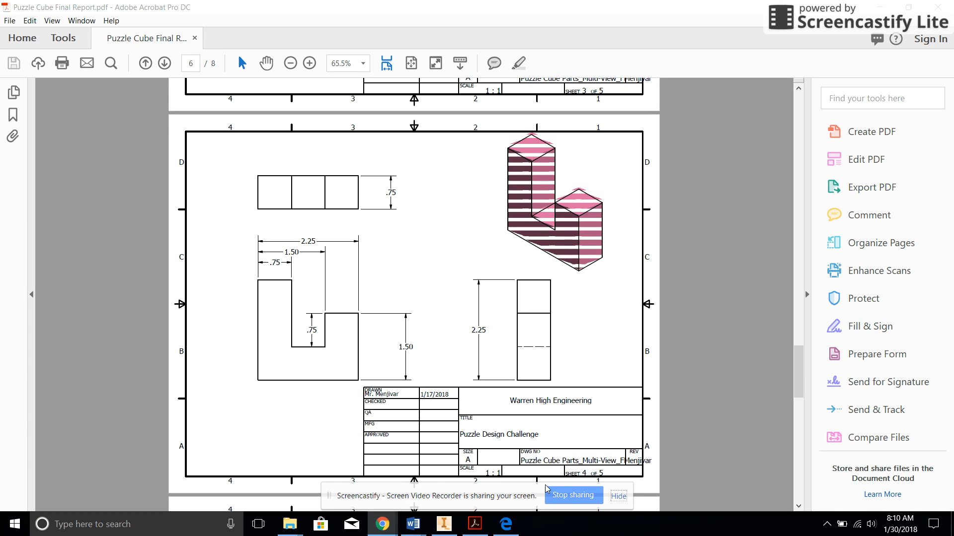